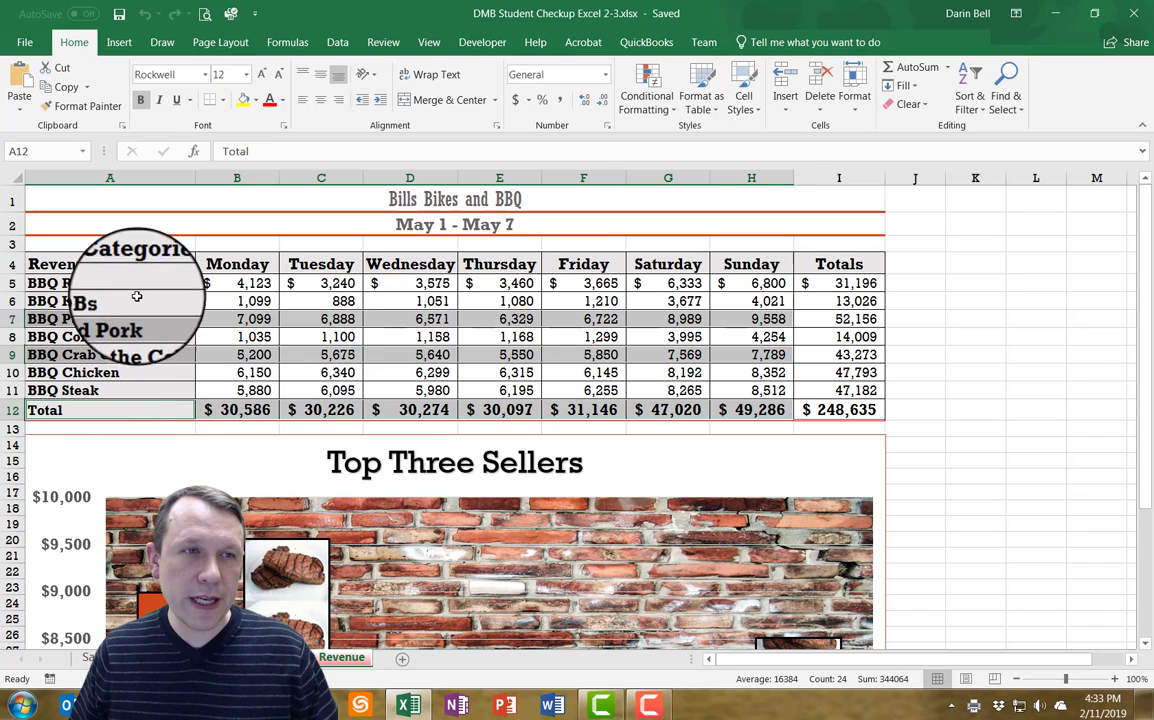
Insert a 3-D pie chart from the revenue categories in A4:A11 and the totals in I4:I11.
left_click(140, 265)
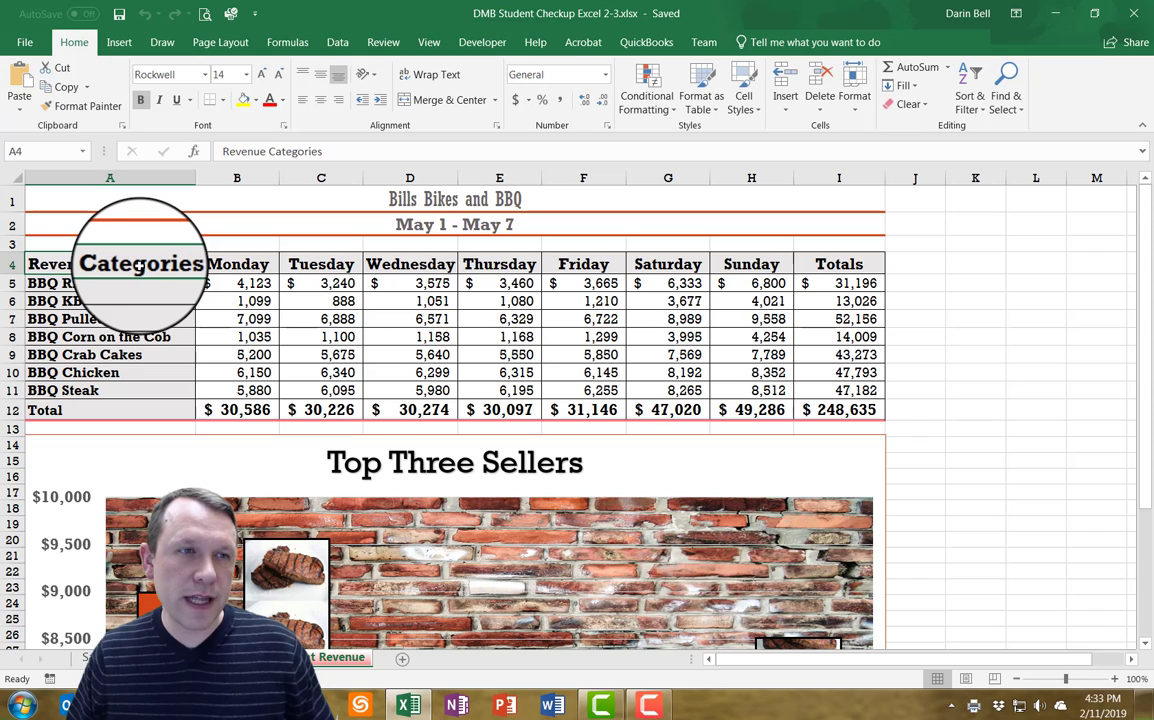
left_click_drag(140, 265, 137, 390)
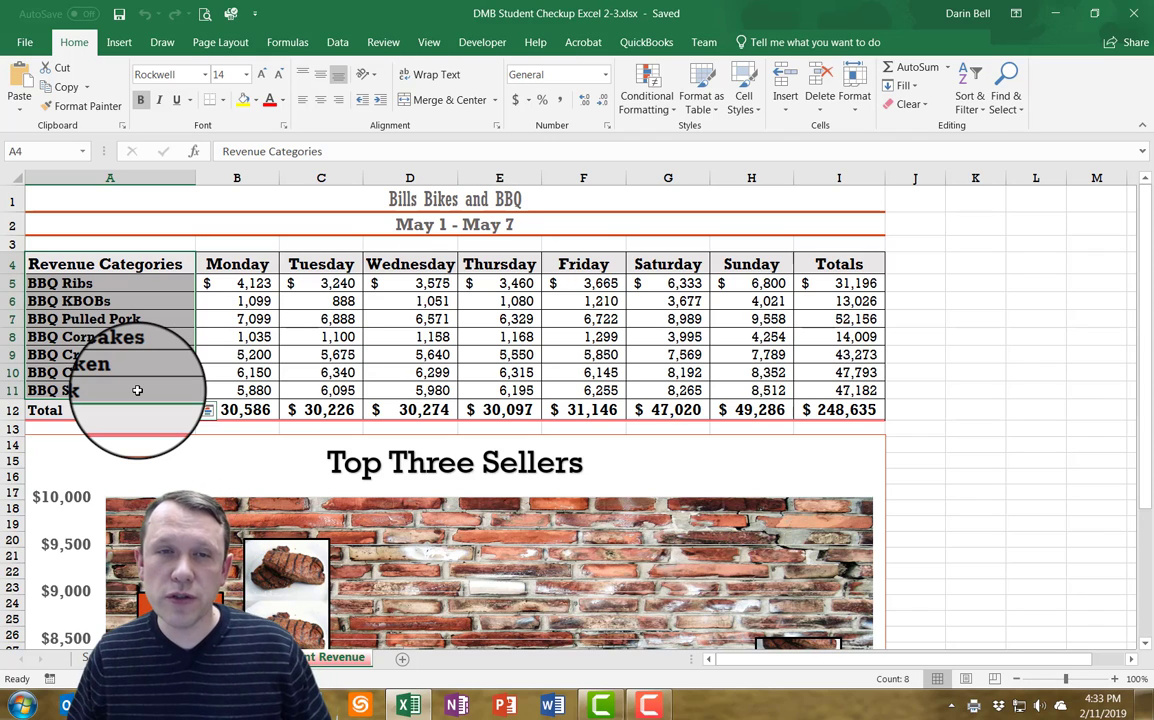
left_click_drag(840, 266, 847, 390)
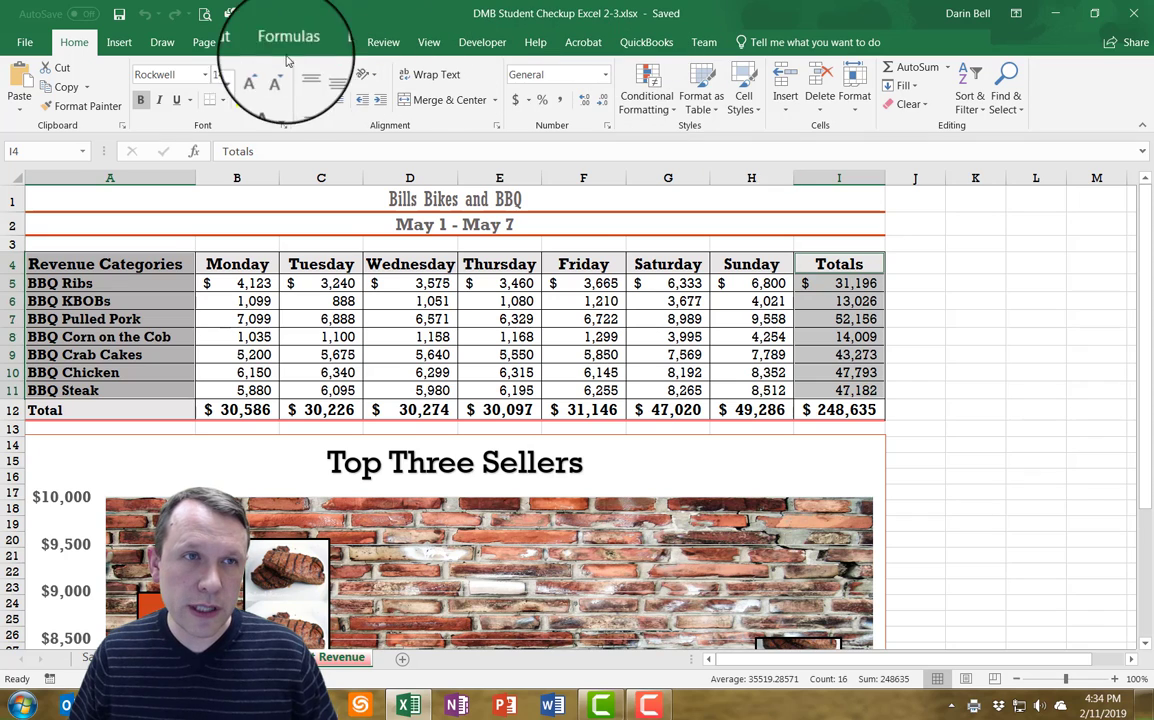
left_click(119, 42)
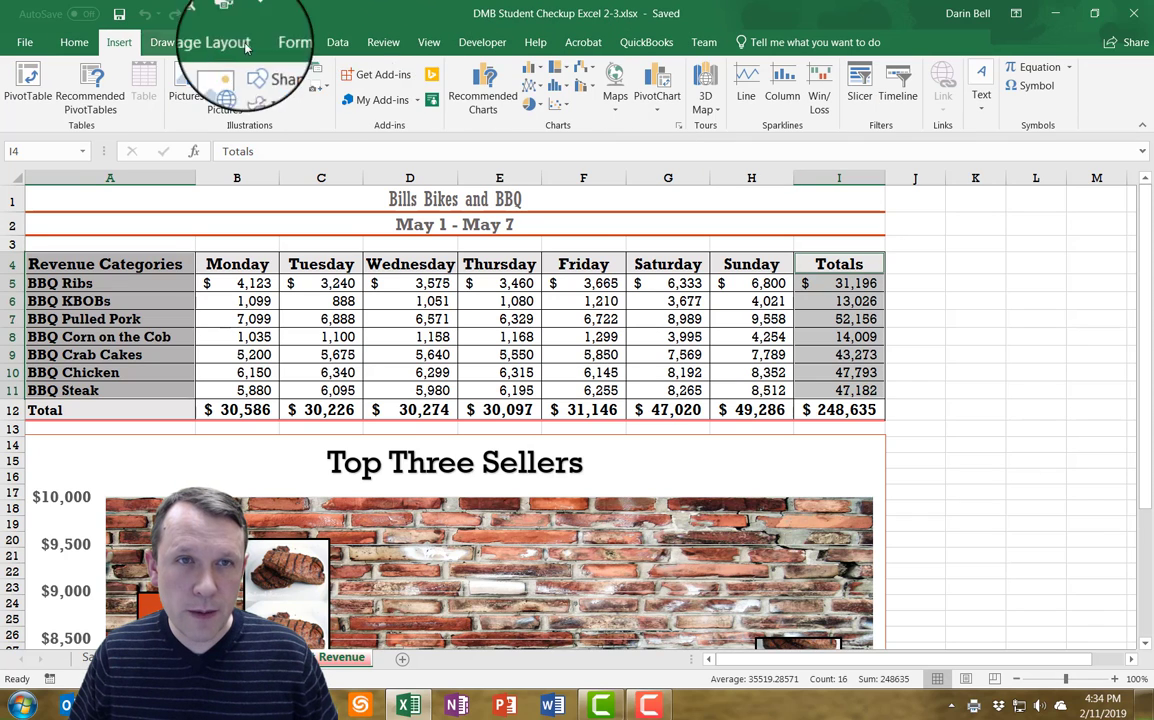
left_click(530, 104)
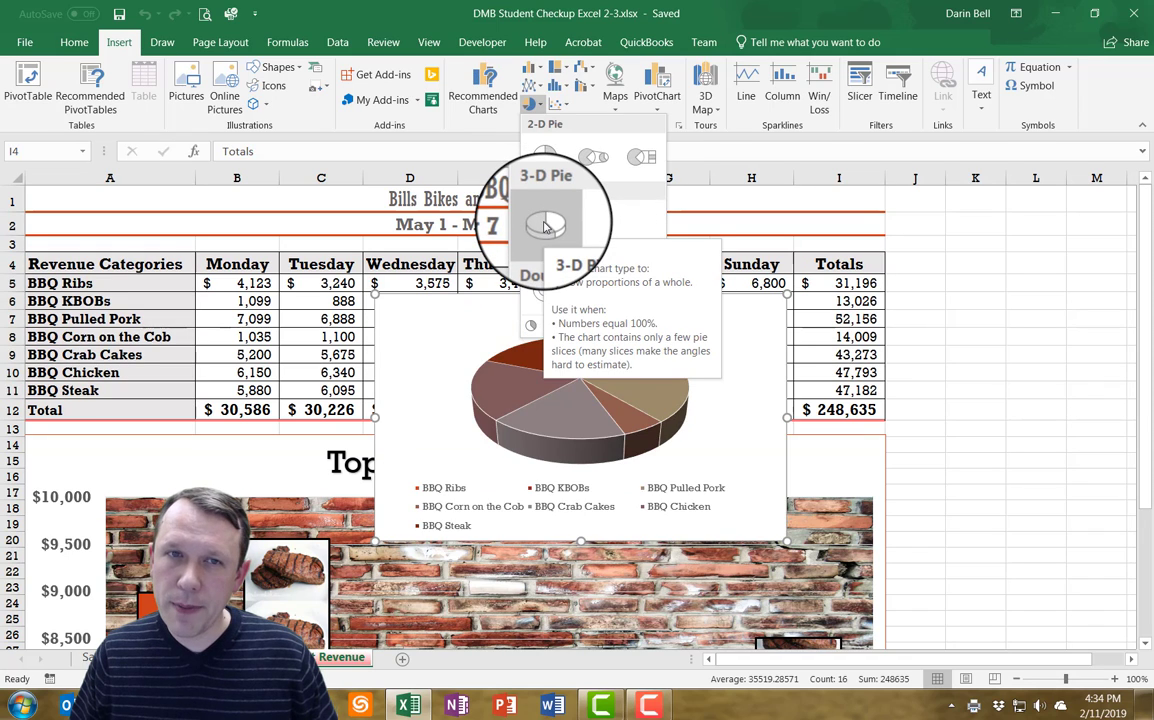
left_click(545, 227)
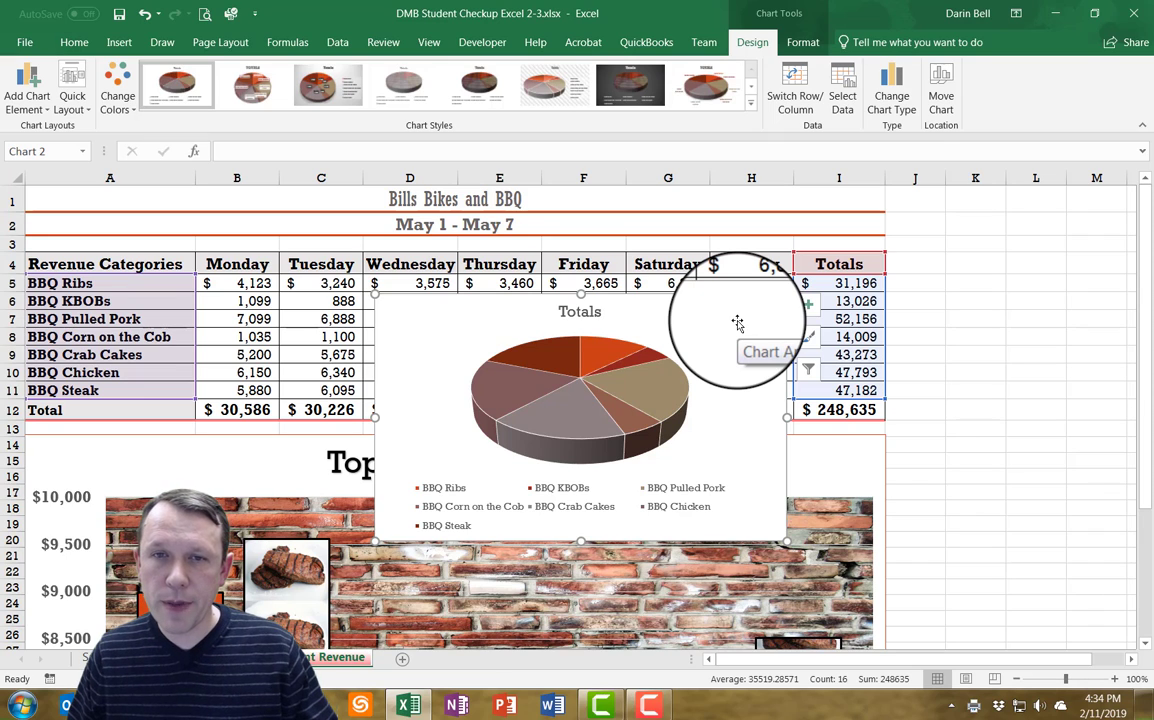
Move the pie chart to a new sheet named Total Revenue Pie Chart.
left_click(940, 97)
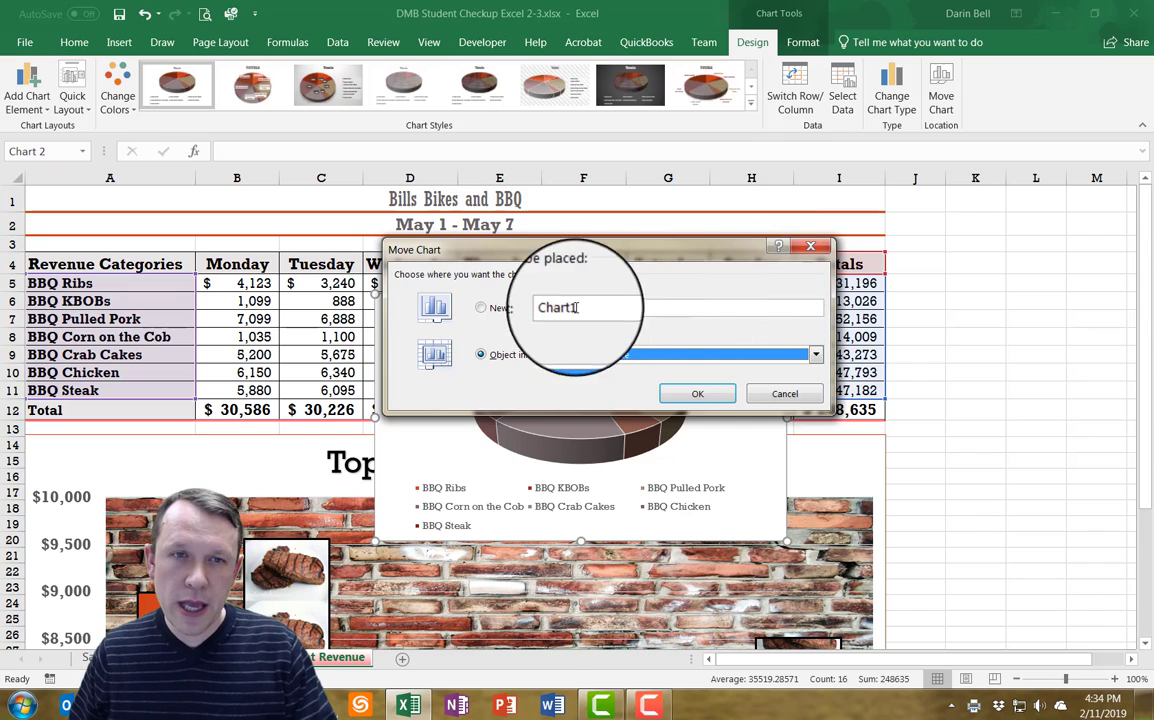
left_click(481, 310)
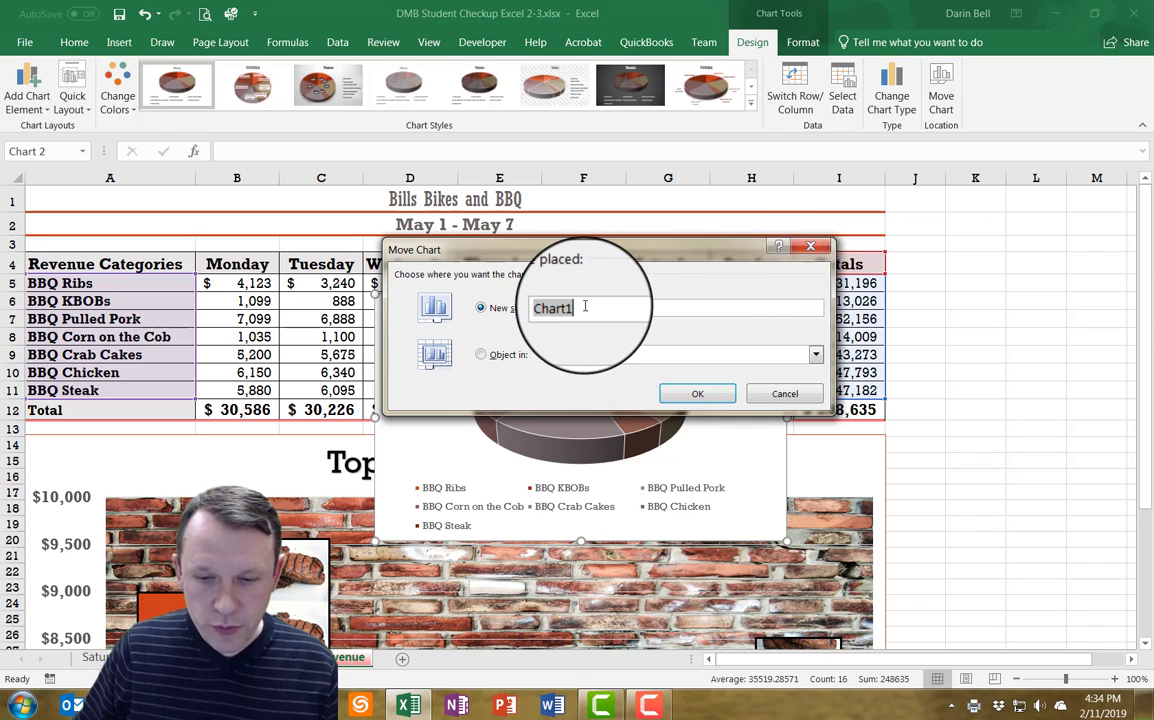
type("Total Revenue Pie Chart")
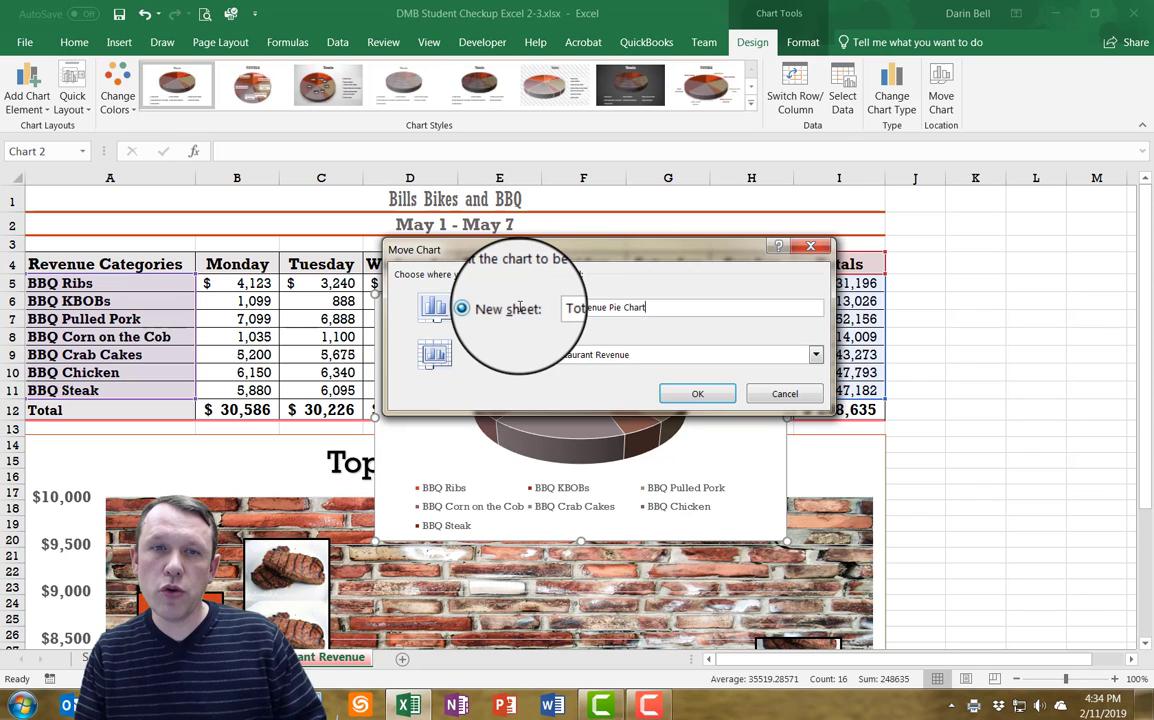
left_click(697, 393)
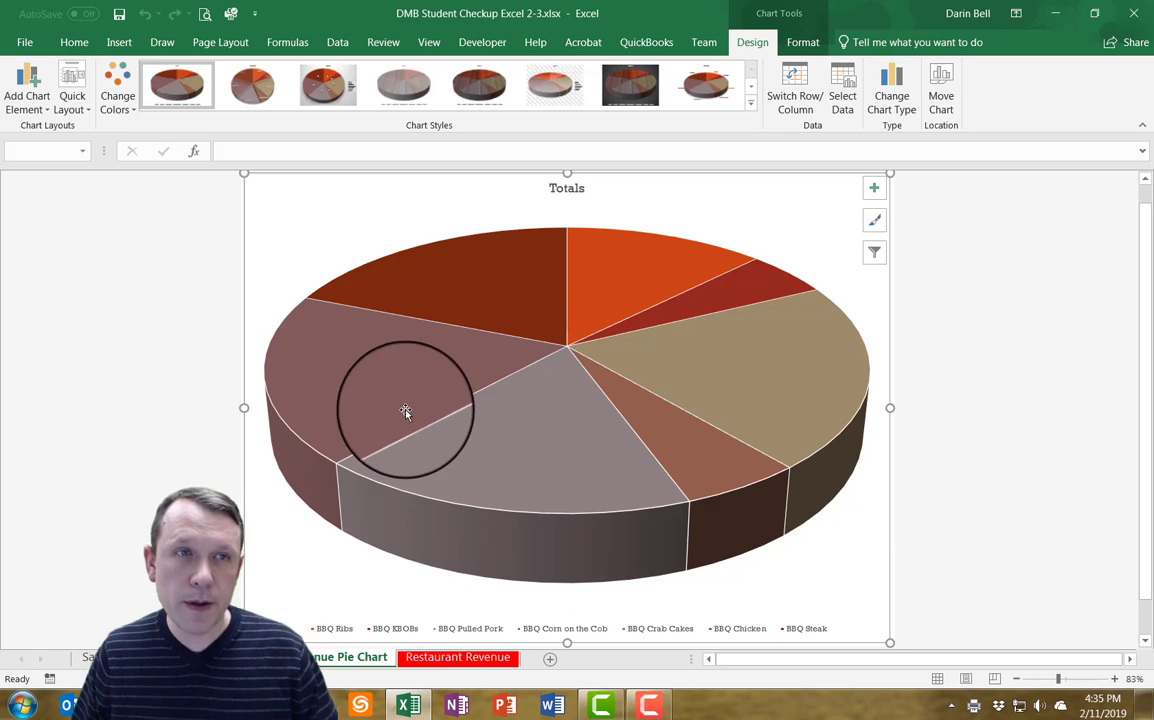
Apply chart Style 2 to the pie chart and give its chart area a gradient fill.
left_click(252, 86)
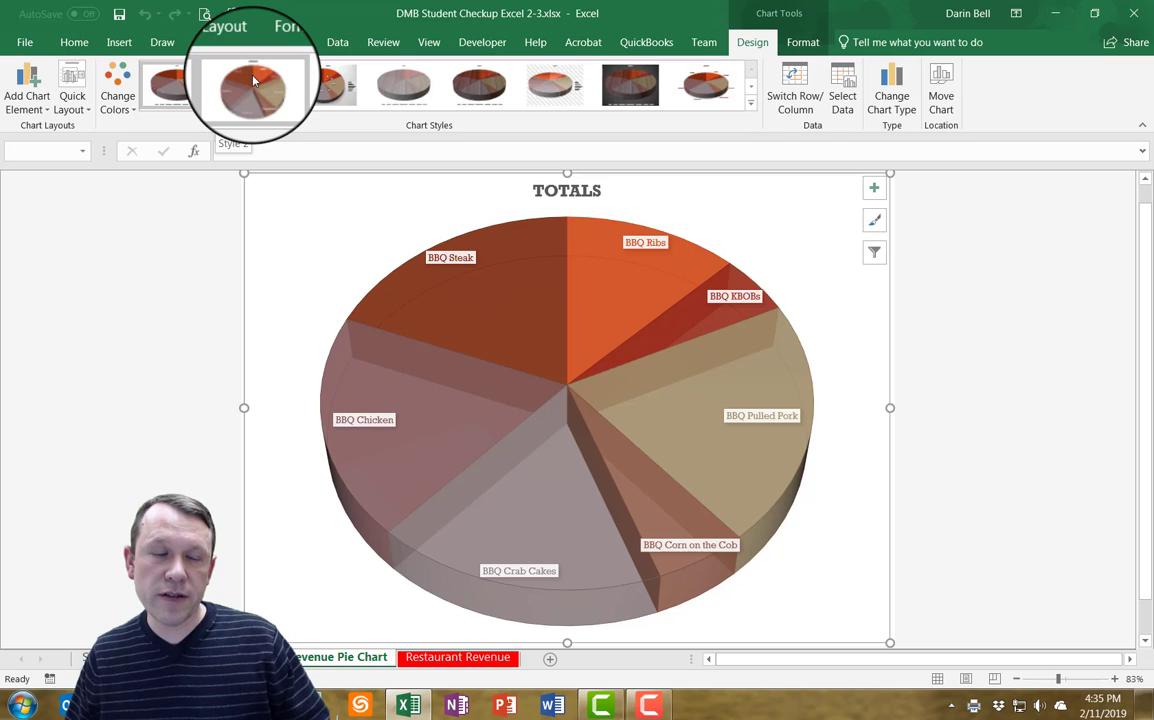
right_click(805, 205)
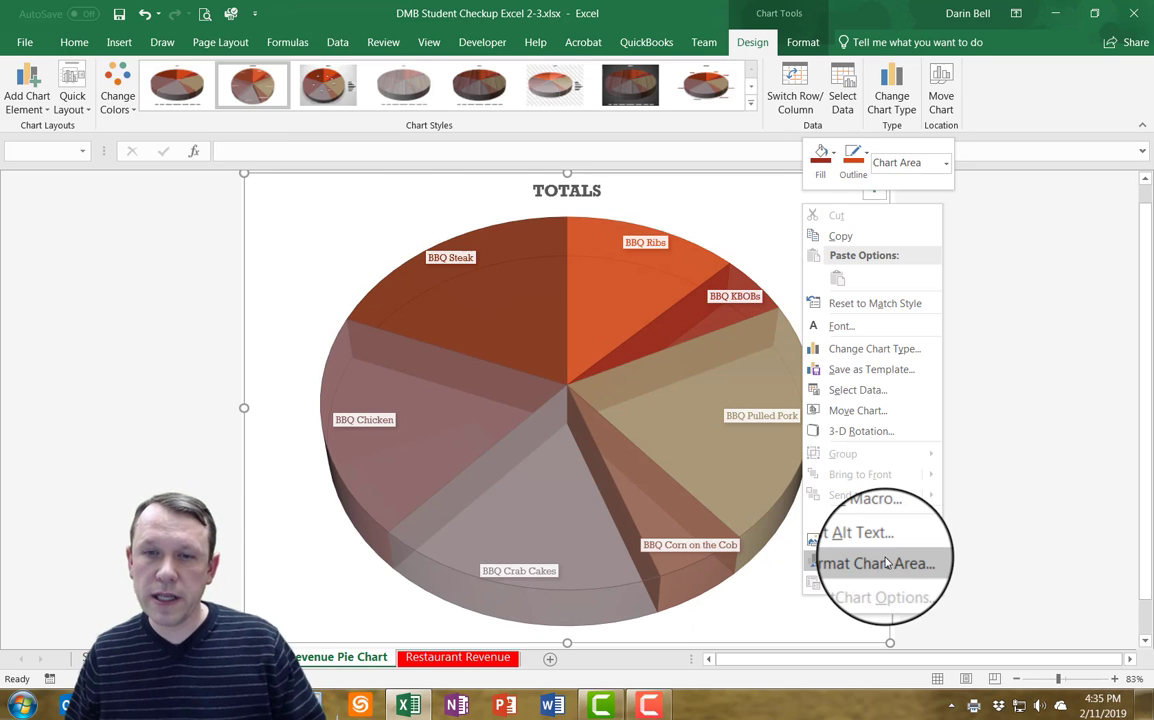
left_click(885, 563)
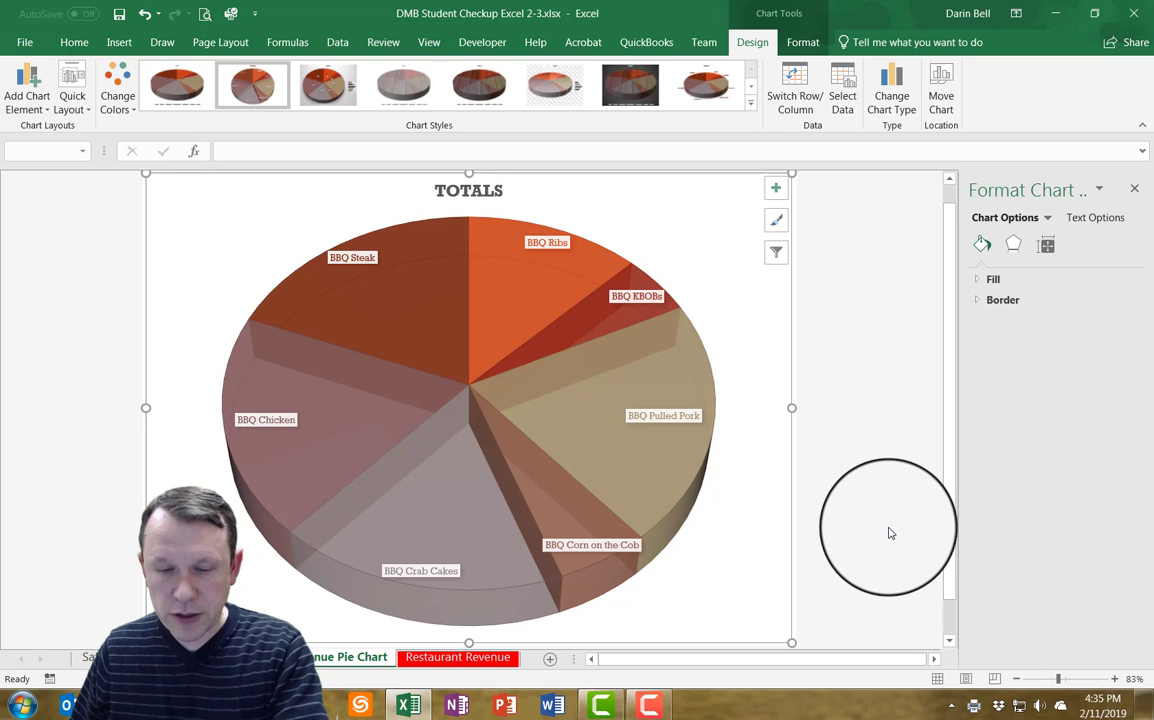
left_click(978, 281)
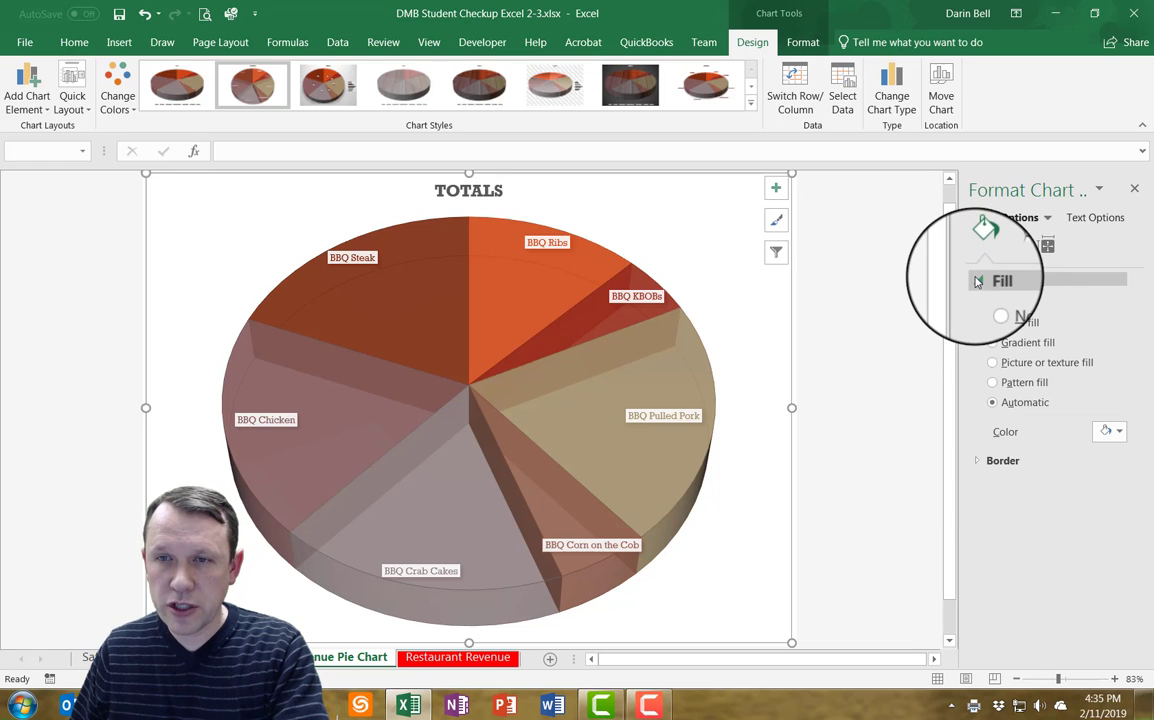
left_click(991, 343)
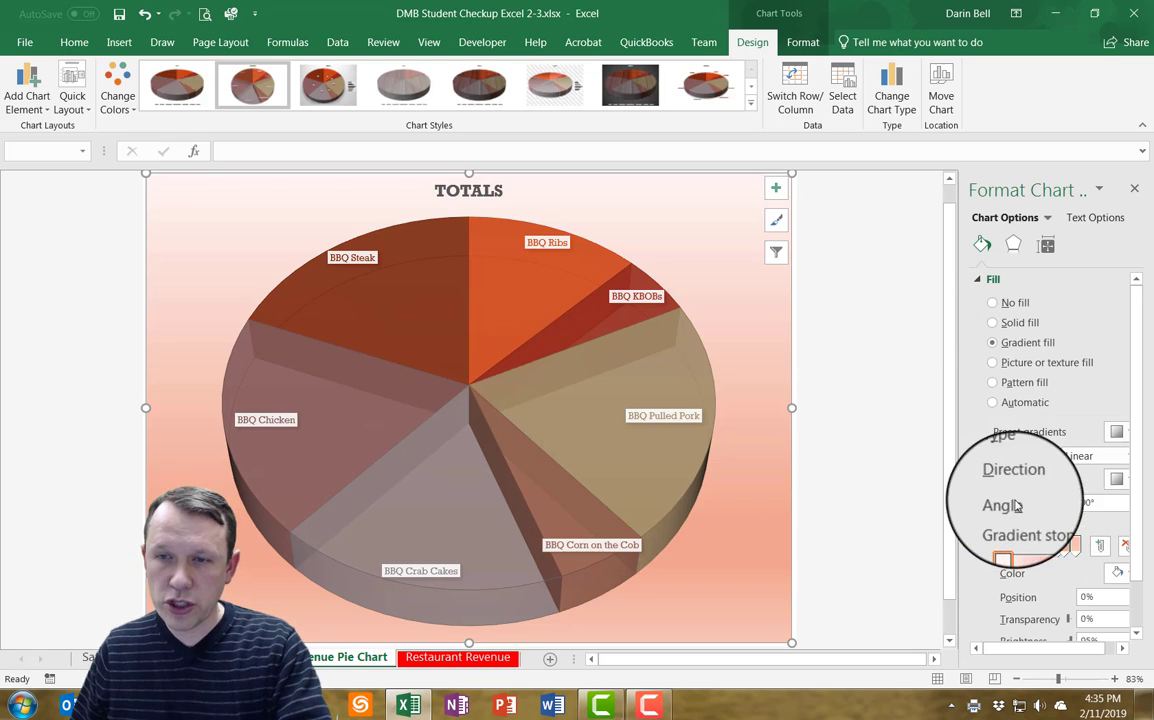
Open the formatting options for the pie's data series.
right_click(469, 384)
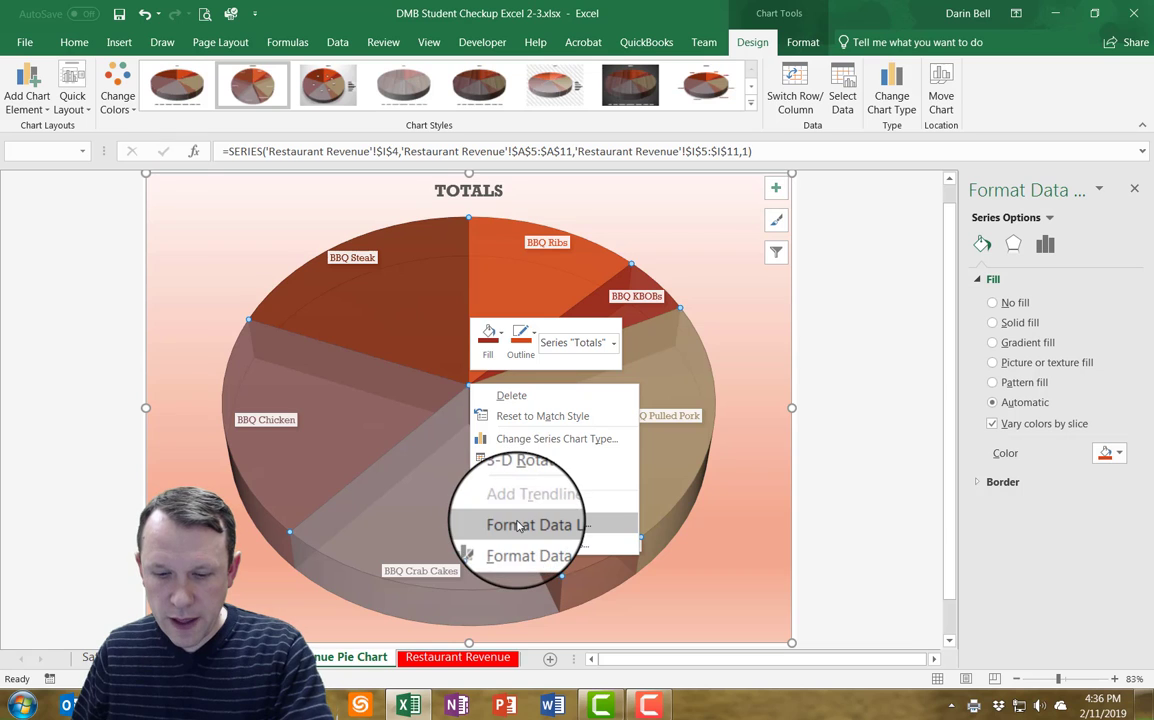
left_click(540, 545)
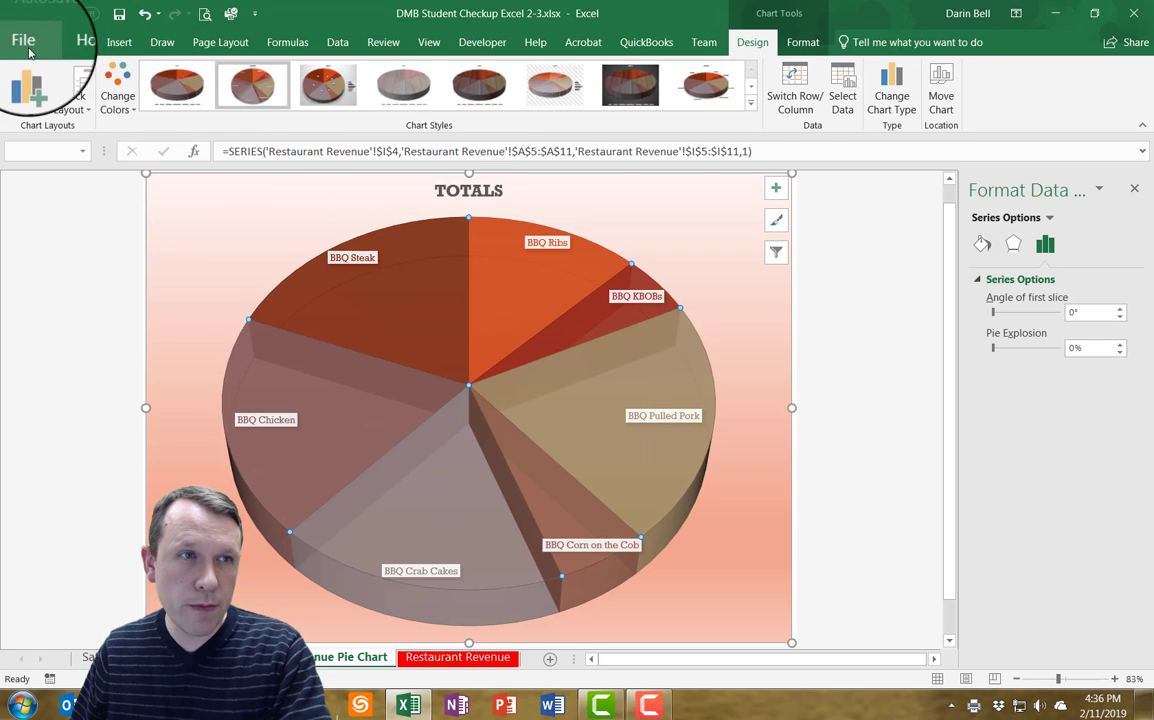
Change the chart title to TOTAL REVENUE BY CATEGORY.
left_click(74, 42)
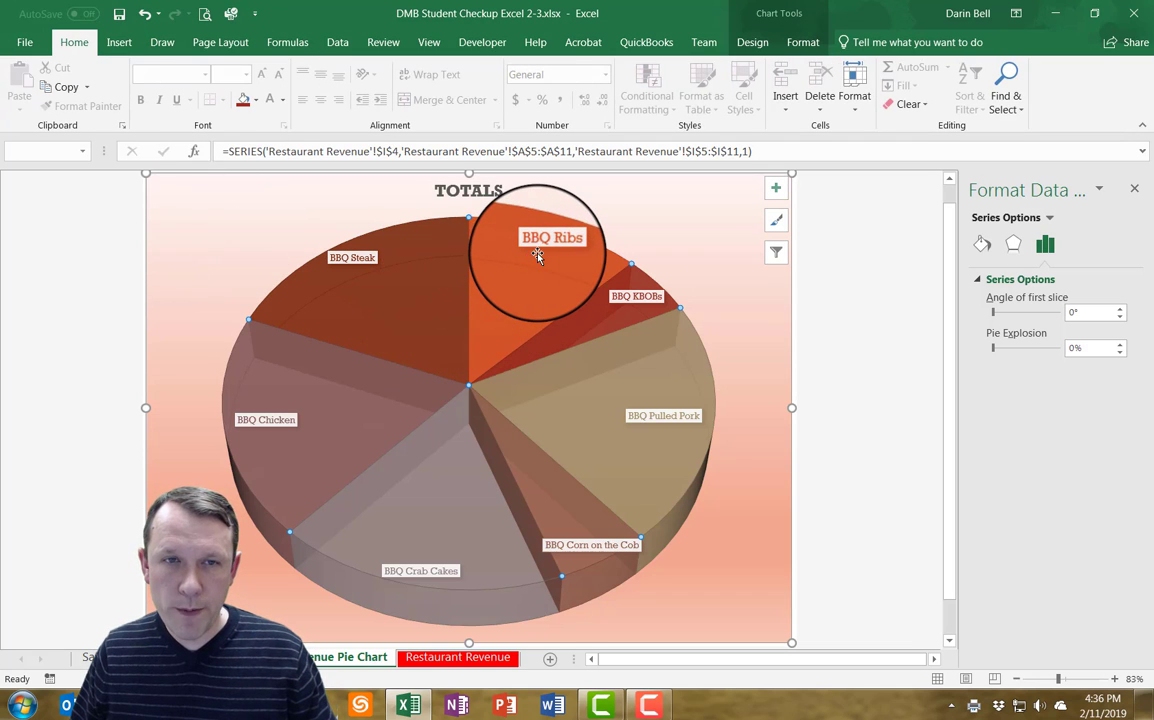
left_click(467, 190)
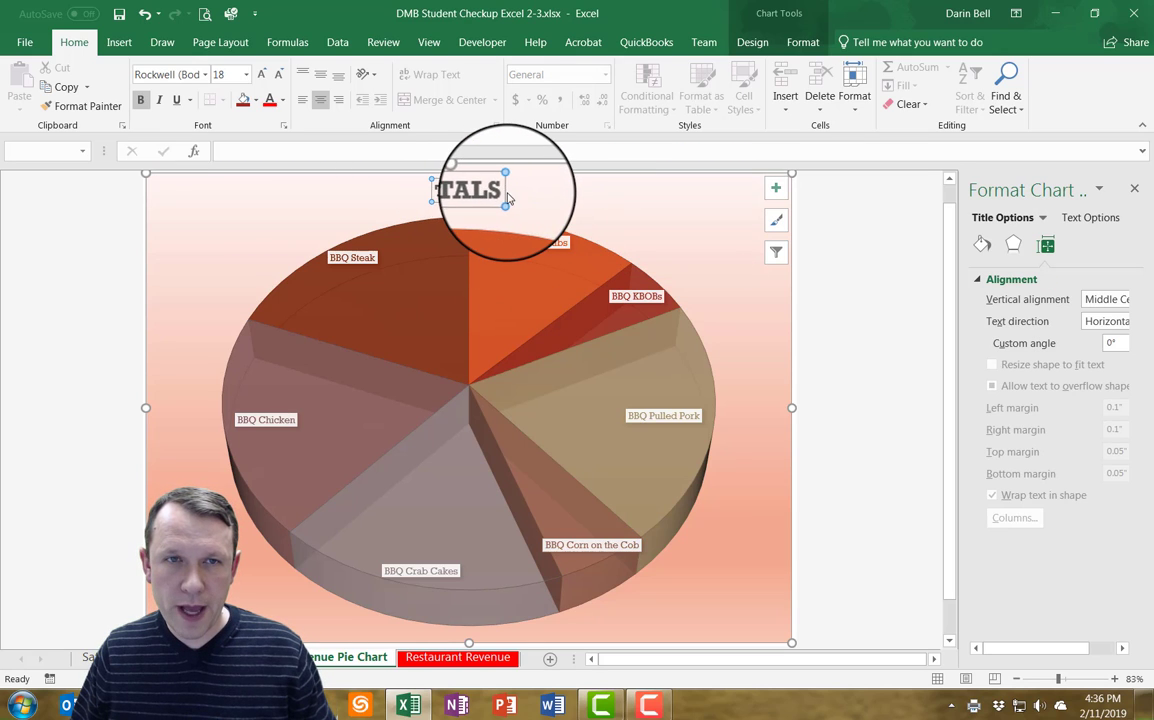
left_click_drag(501, 191, 420, 188)
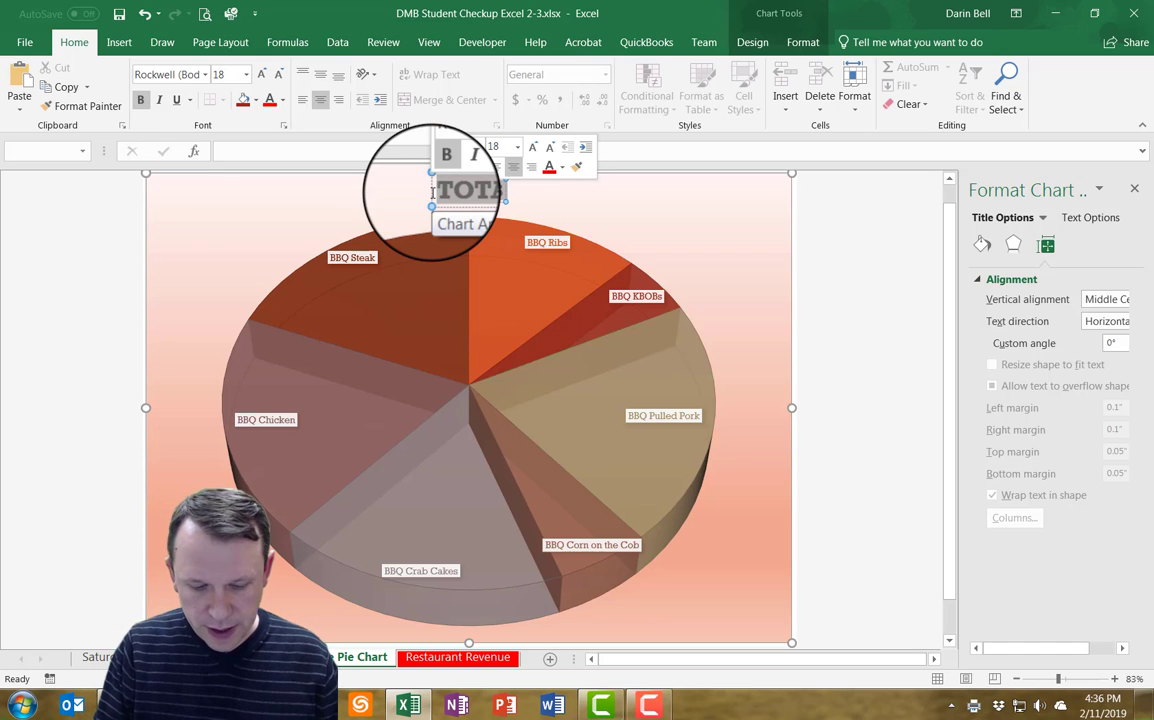
type("TOTAL REVENUE BY CATEGORY")
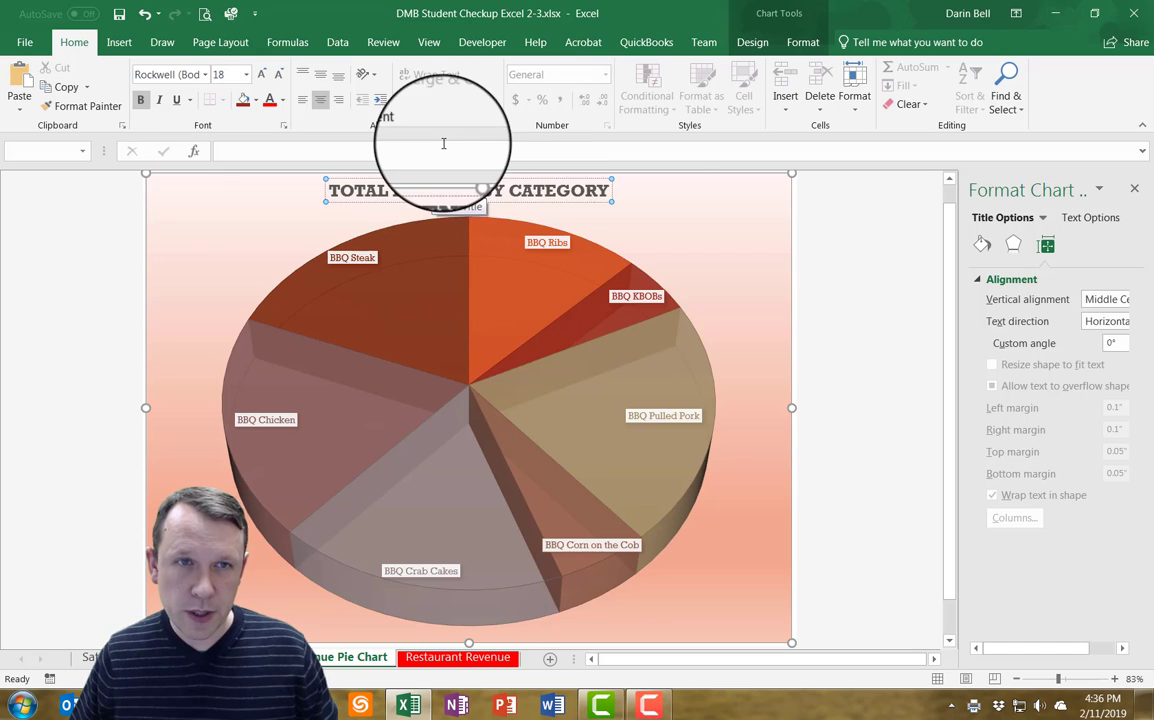
left_click(657, 217)
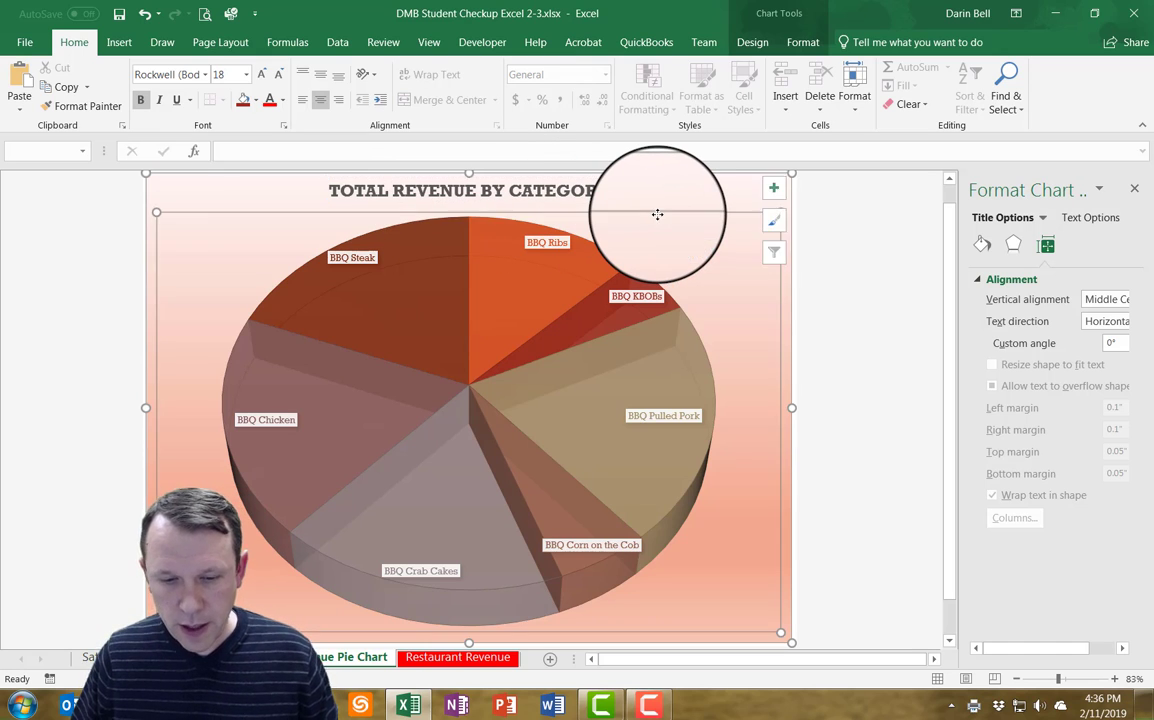
Increase the chart title's font size to 28.
left_click(604, 193)
left_click_drag(613, 193, 310, 192)
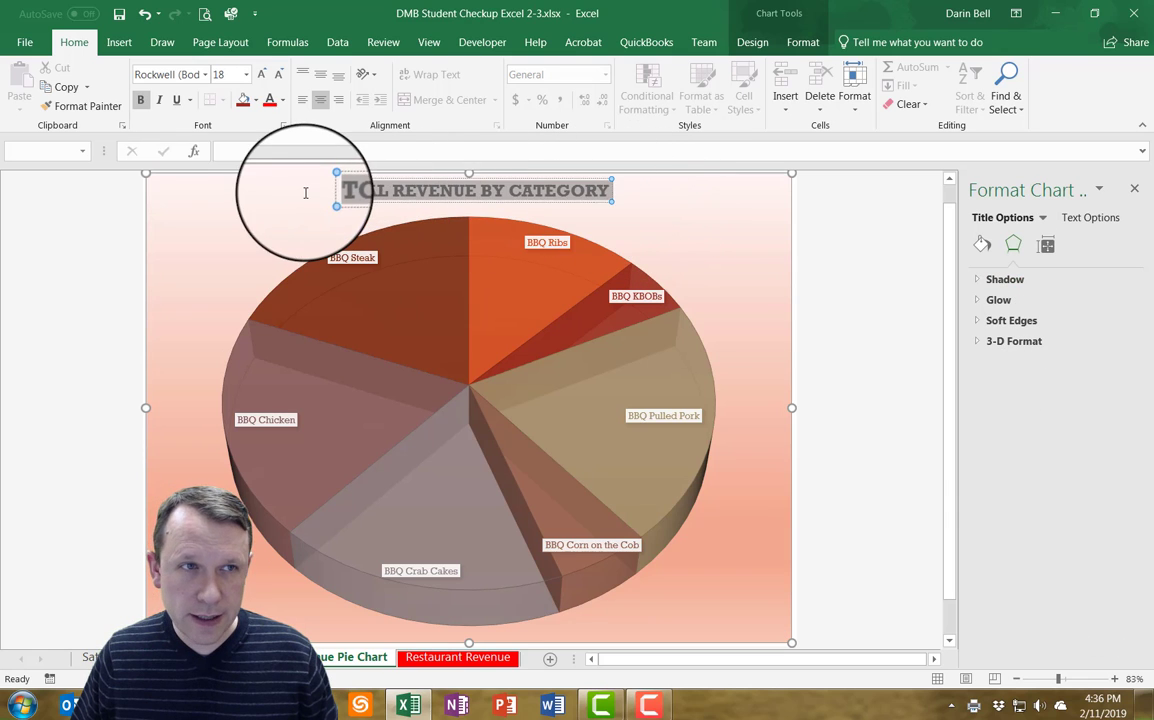
key("ctrl+shift+period")
key("ctrl+shift+period")
key("ctrl+shift+period")
key("ctrl+shift+period")
key("ctrl+shift+period")
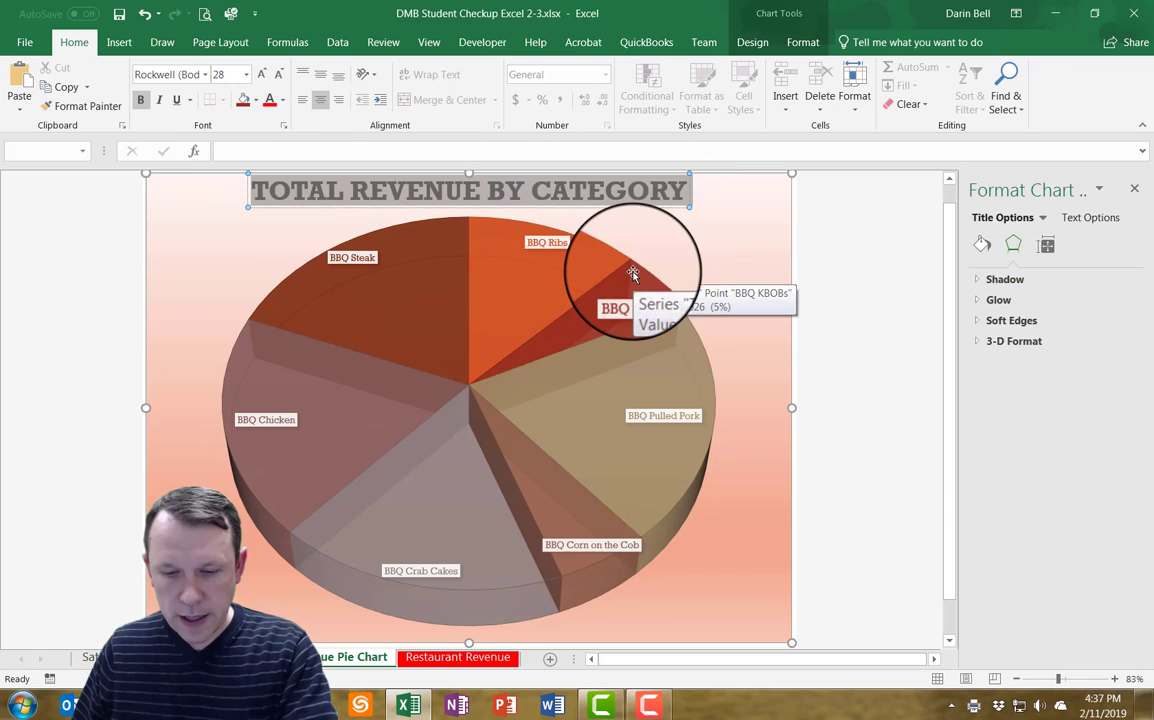
Format all the pie's data labels in bold with font size 14.
left_click(551, 243)
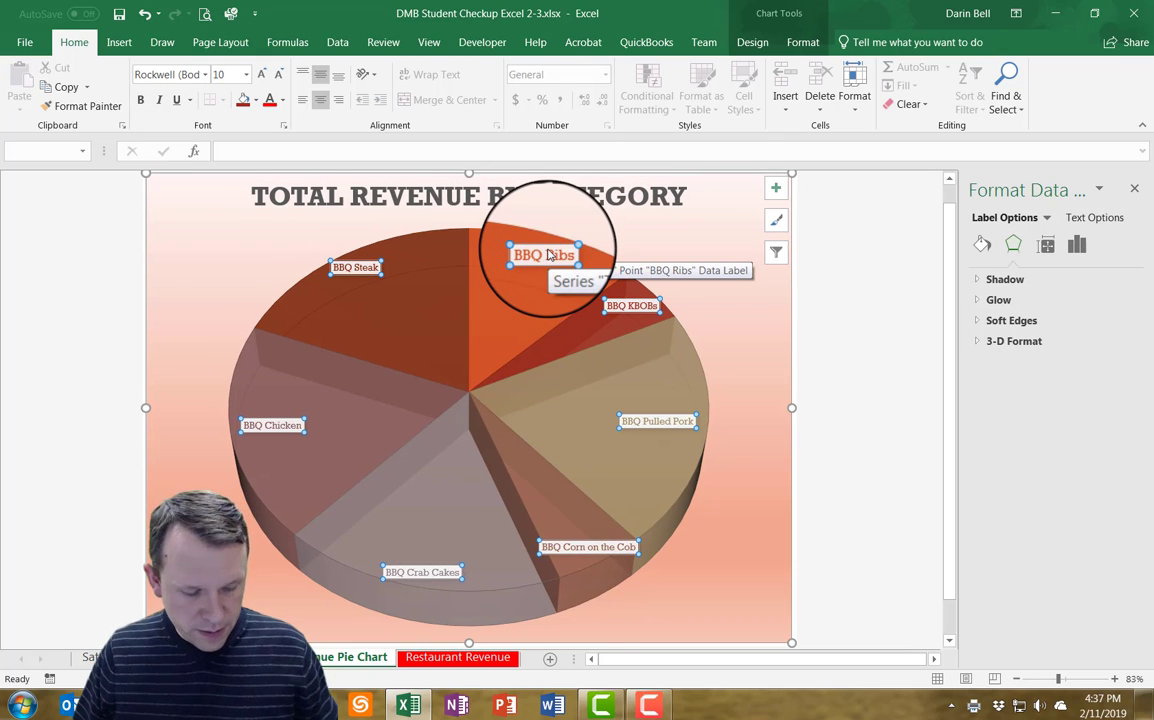
key("Up")
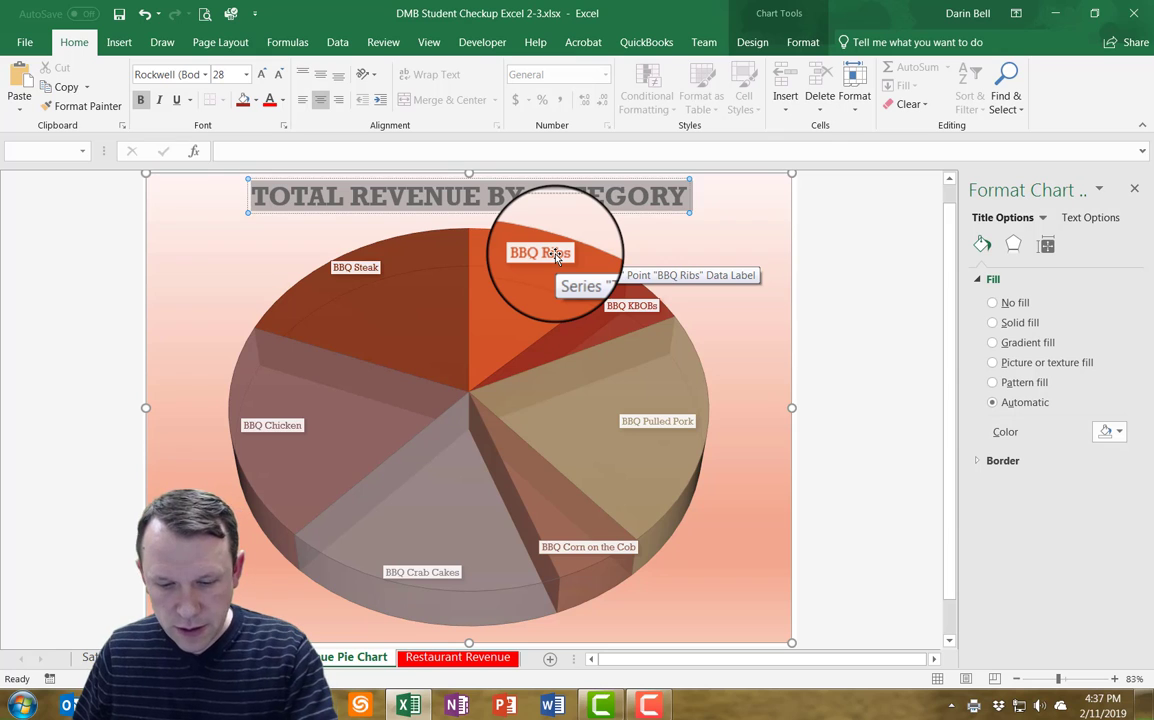
left_click(556, 255)
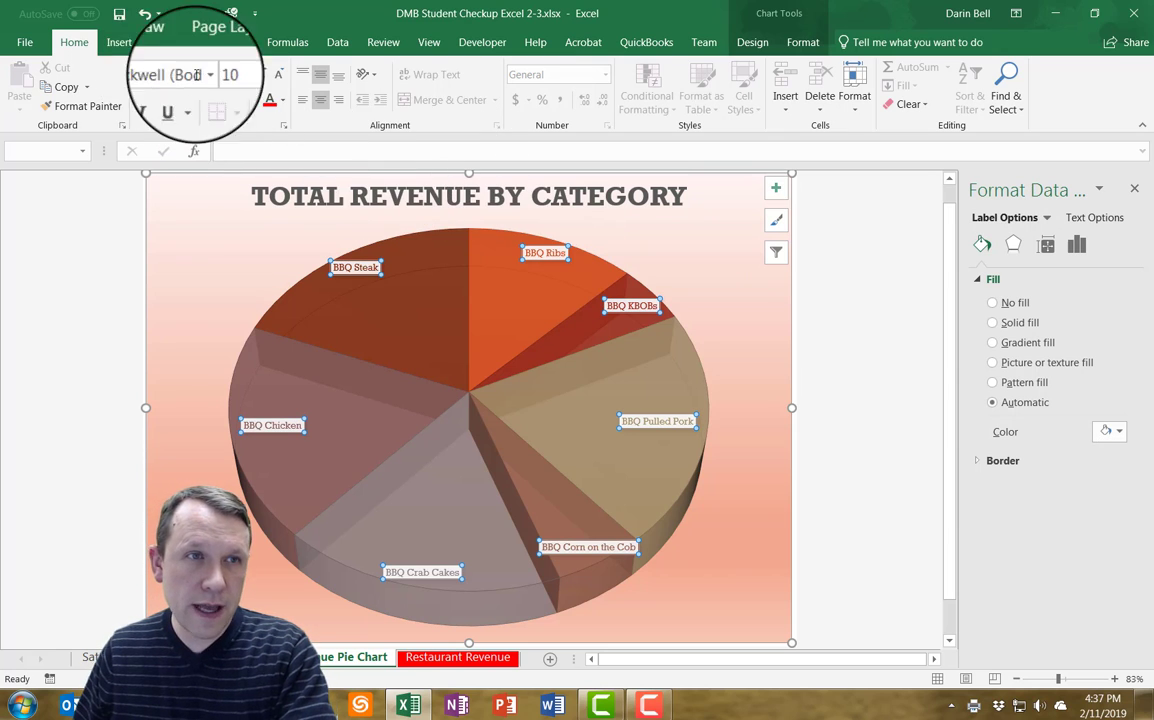
left_click(246, 74)
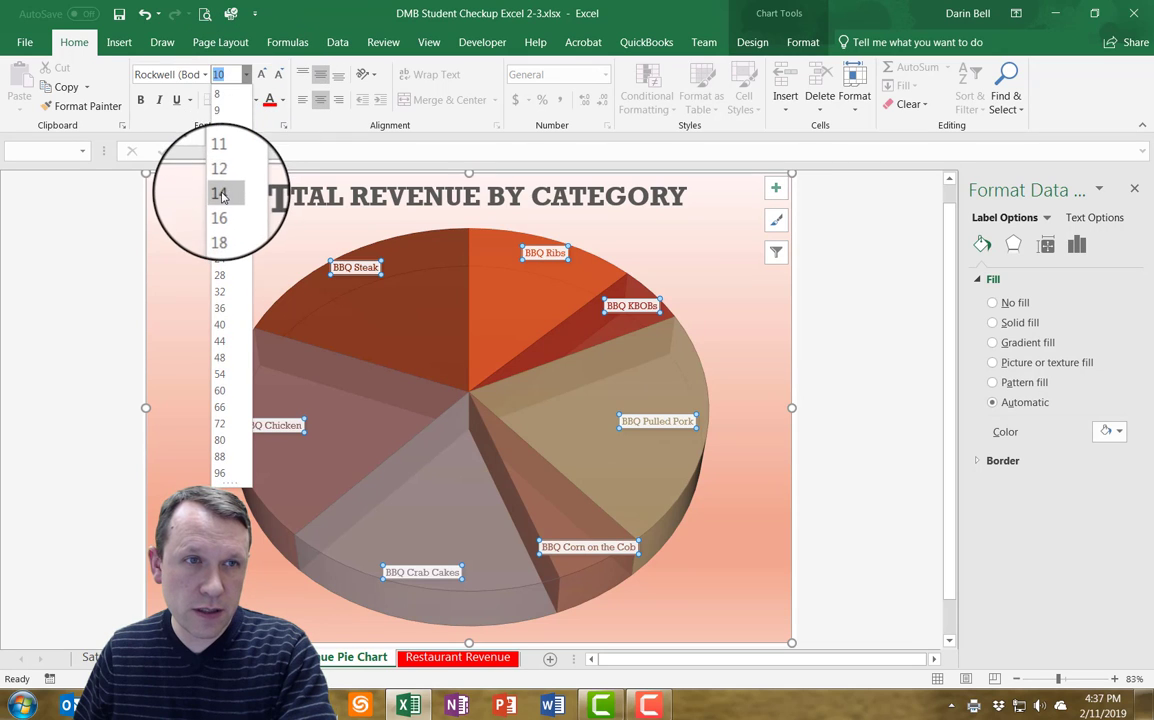
left_click(222, 196)
left_click(141, 101)
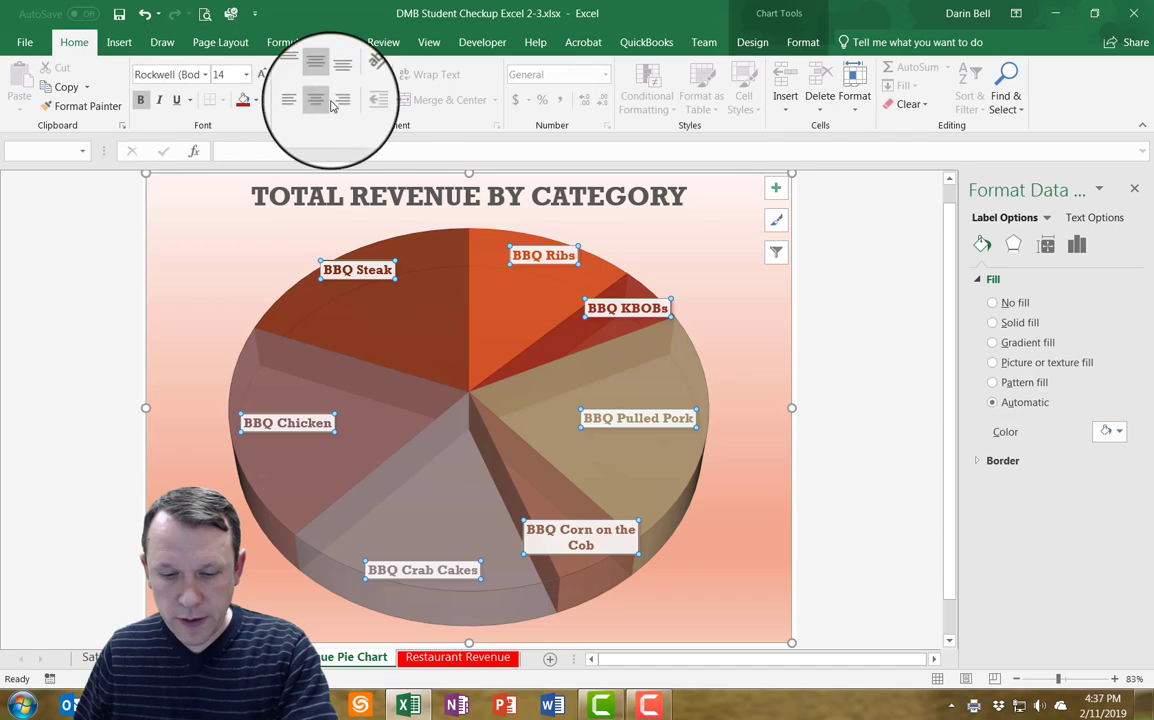
left_click(662, 238)
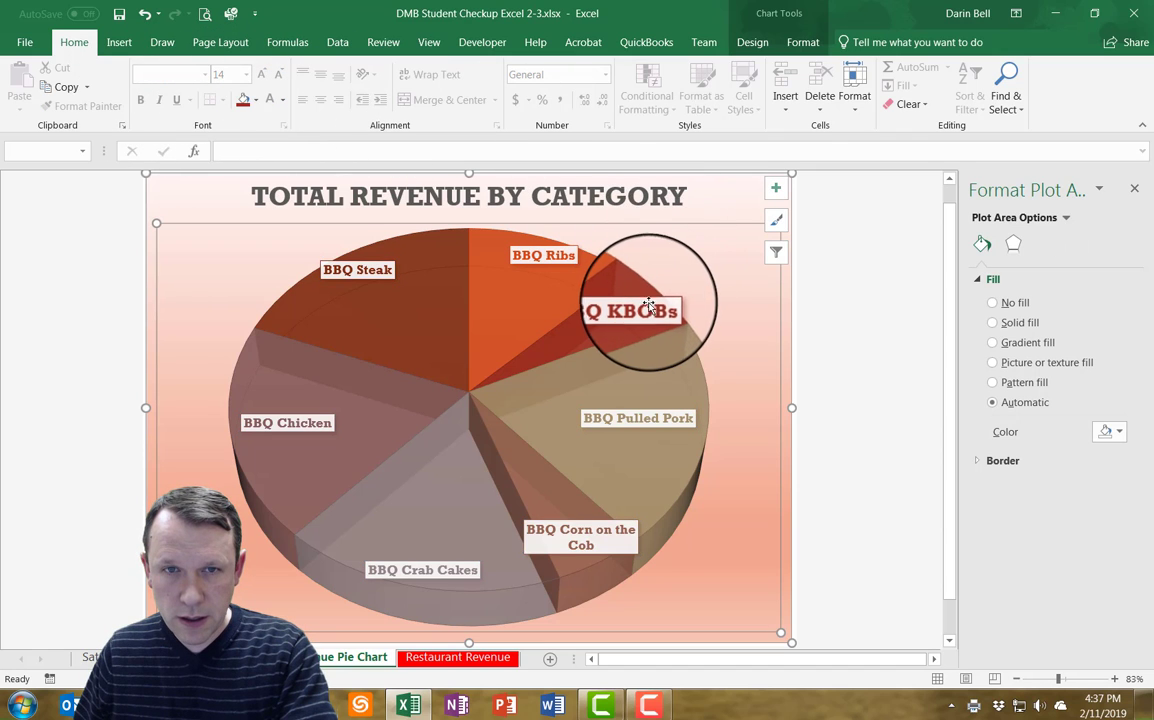
Move the BBQ KBOBs data label off the pie to the upper right of its slice.
left_click(645, 305)
left_click(645, 305)
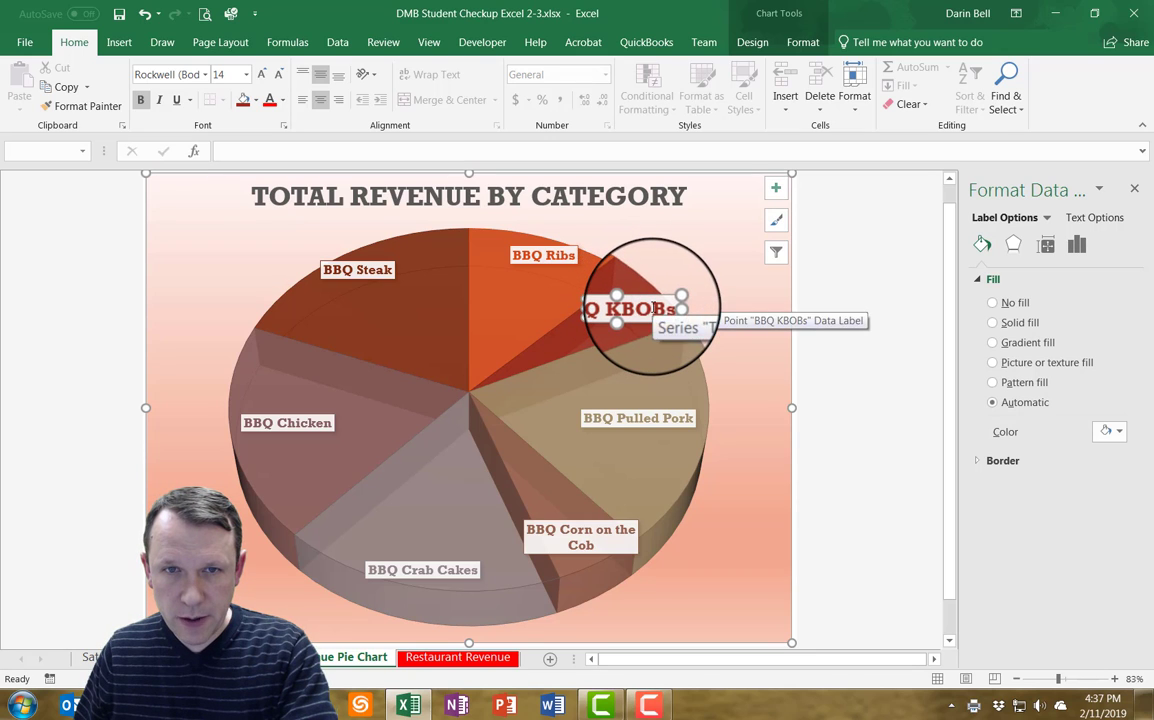
double_click(655, 310)
key("Escape")
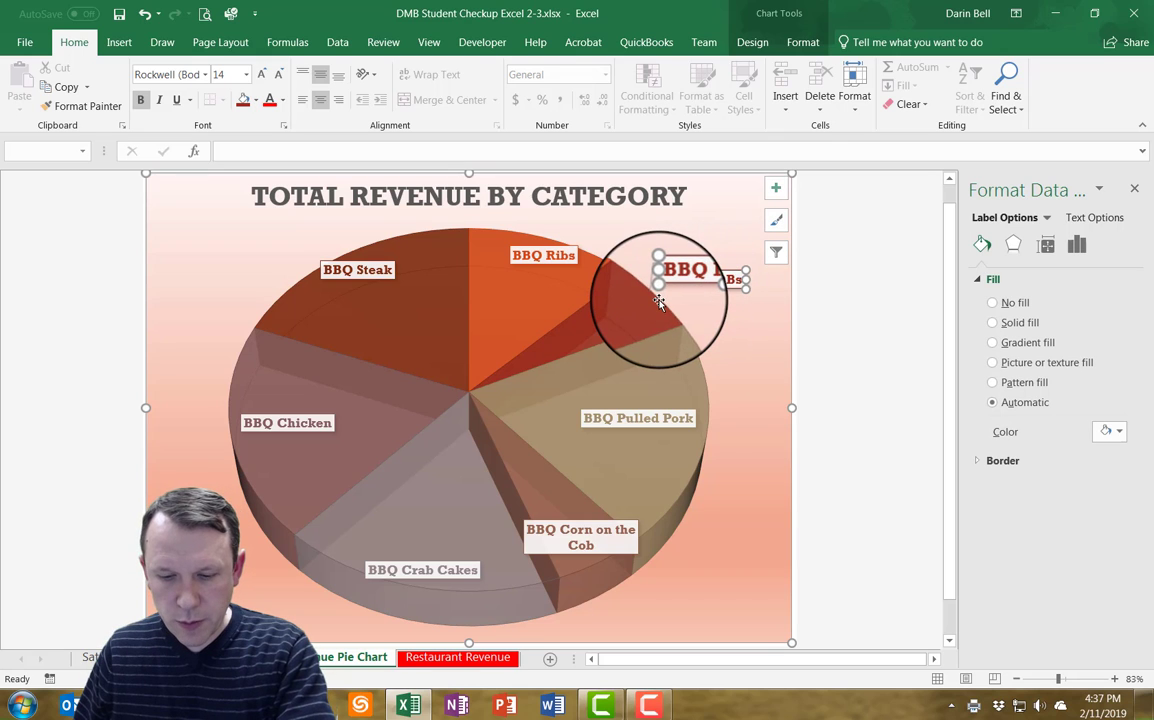
Move the BBQ Corn on the Cob data label off its slice to the area below and right of the pie.
left_click(595, 541)
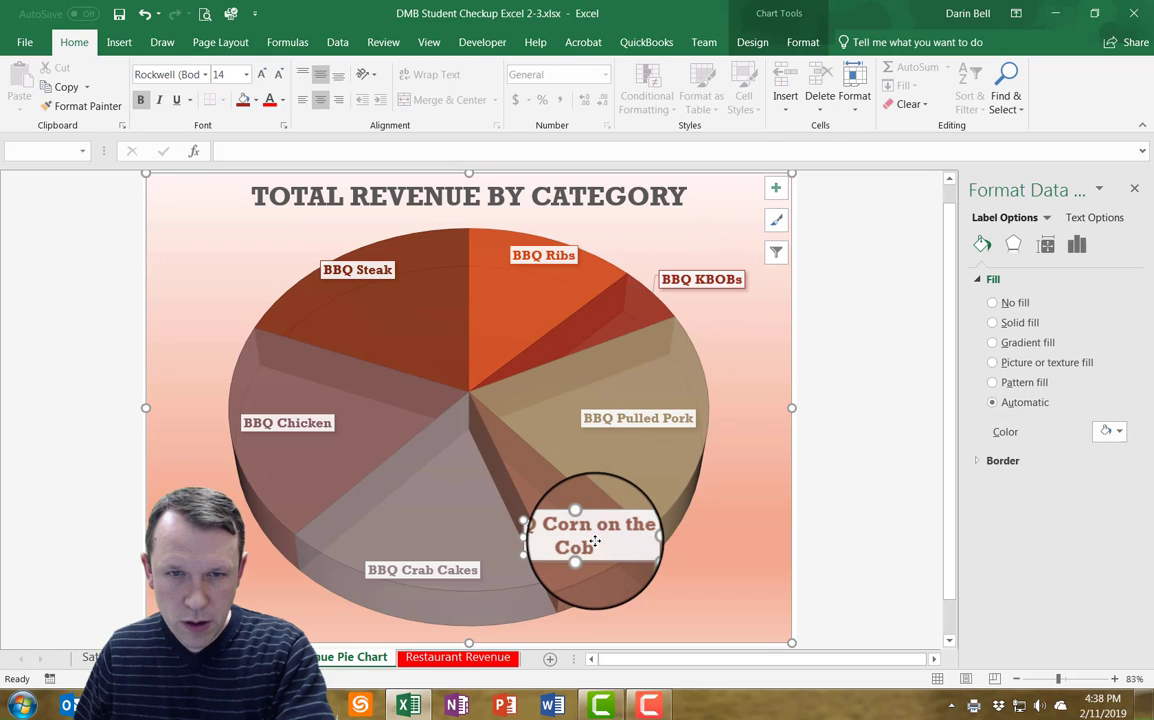
triple_click(610, 530)
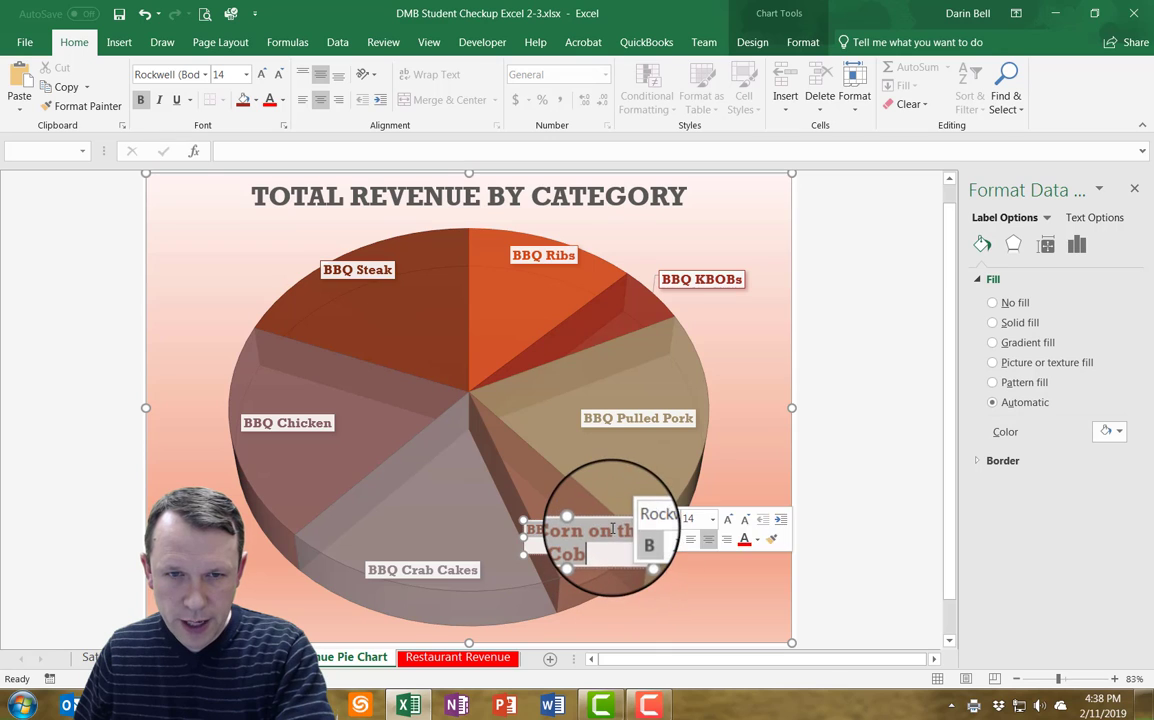
left_click_drag(605, 520, 679, 577)
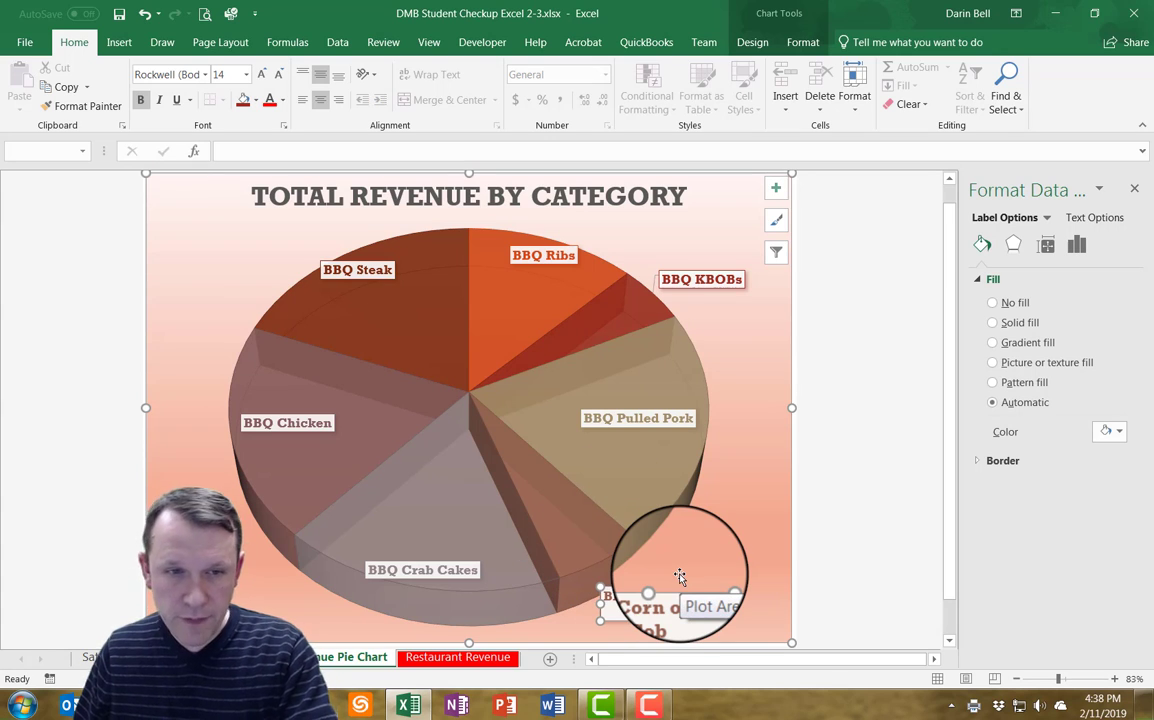
Move the BBQ Crab Cakes data label off its slice to the area below and left of the pie.
left_click(411, 568)
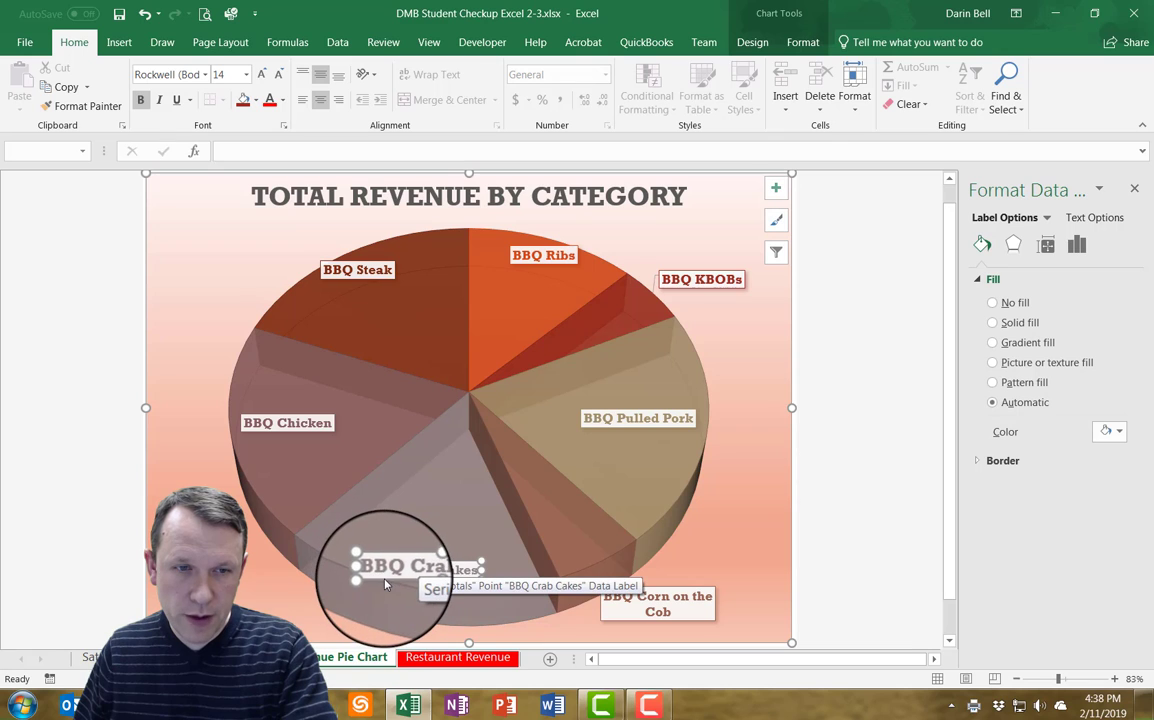
left_click_drag(385, 575, 262, 612)
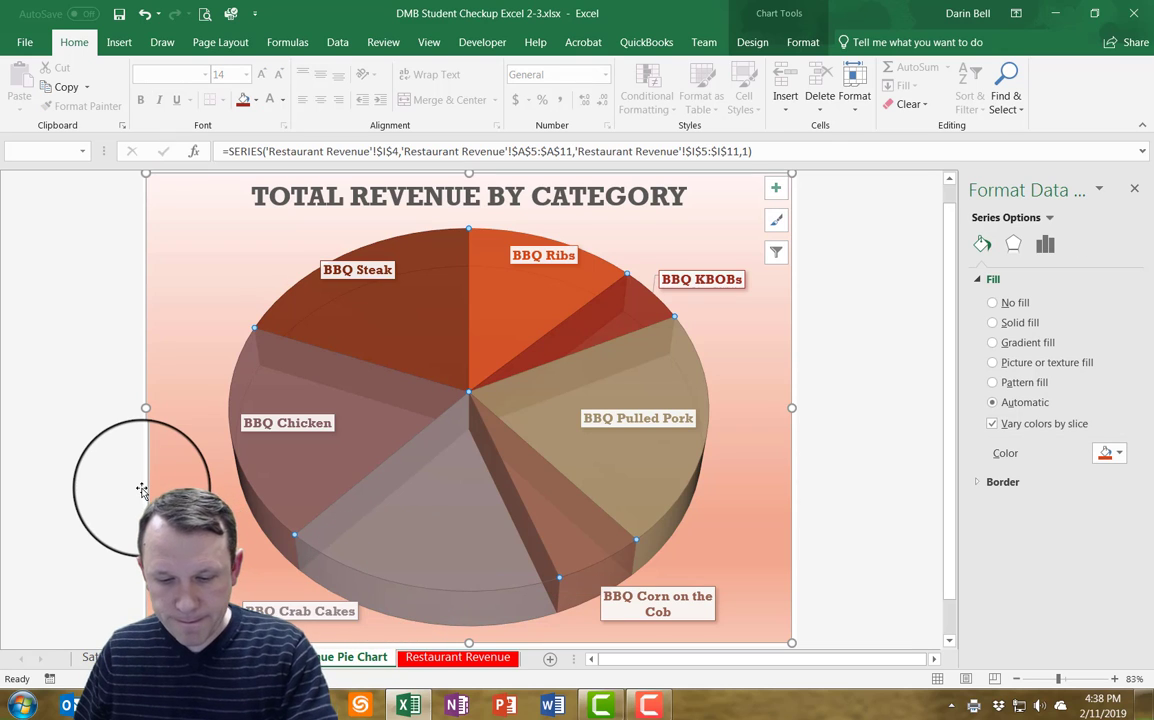
left_click(345, 610)
left_click(345, 608)
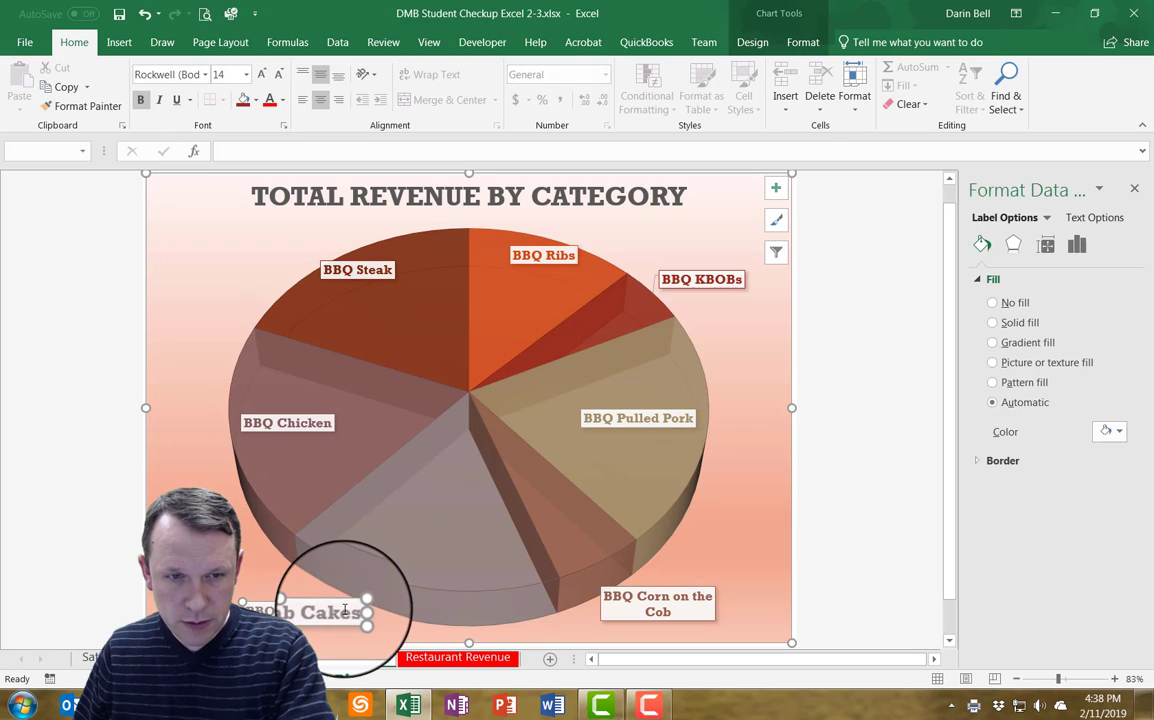
left_click(259, 572)
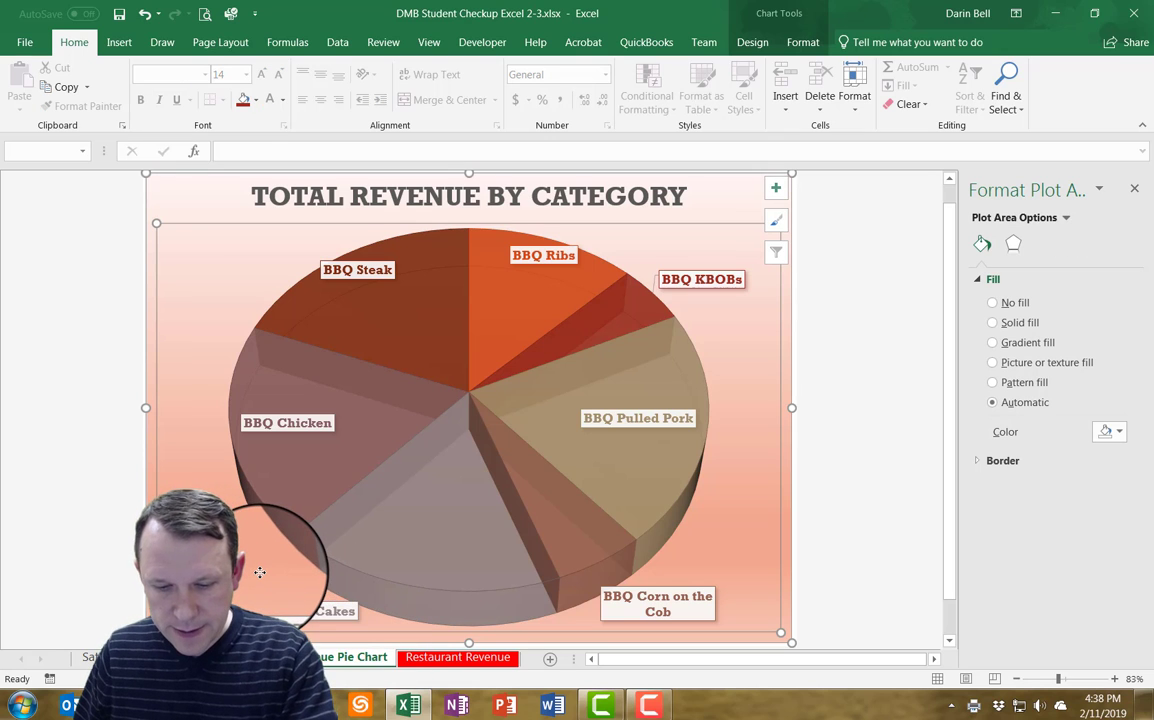
Rotate the pie by setting the angle of its first slice to 30°.
left_click(436, 474)
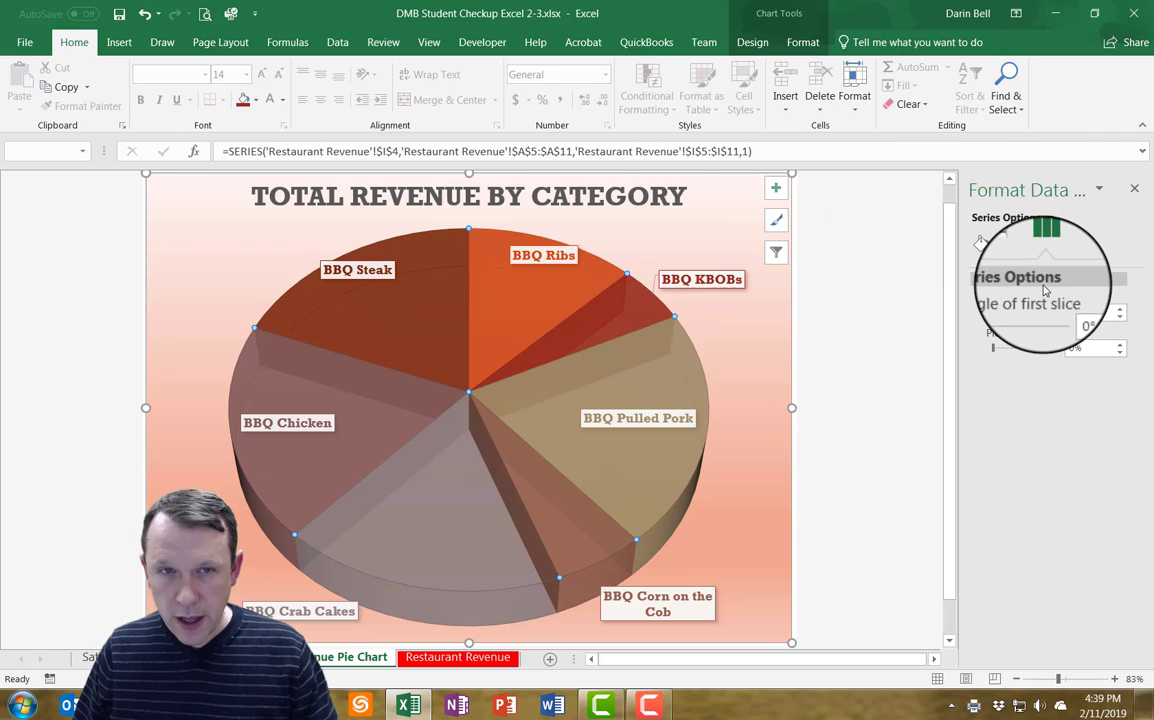
left_click(645, 420)
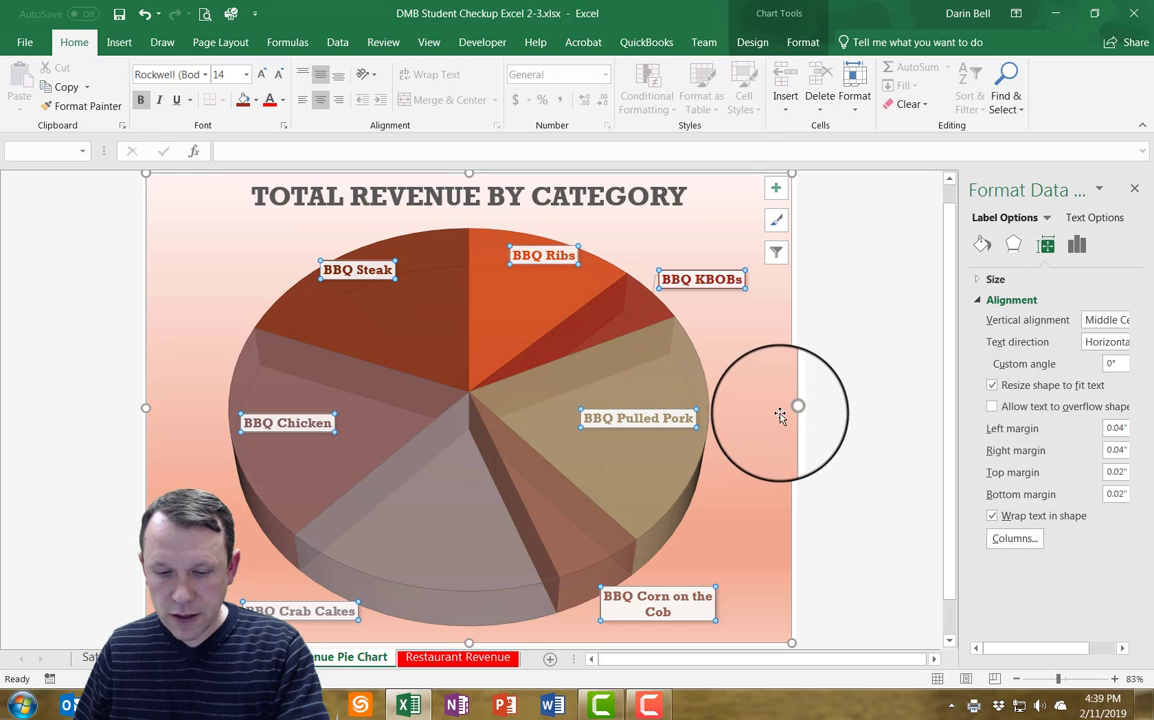
key("Up")
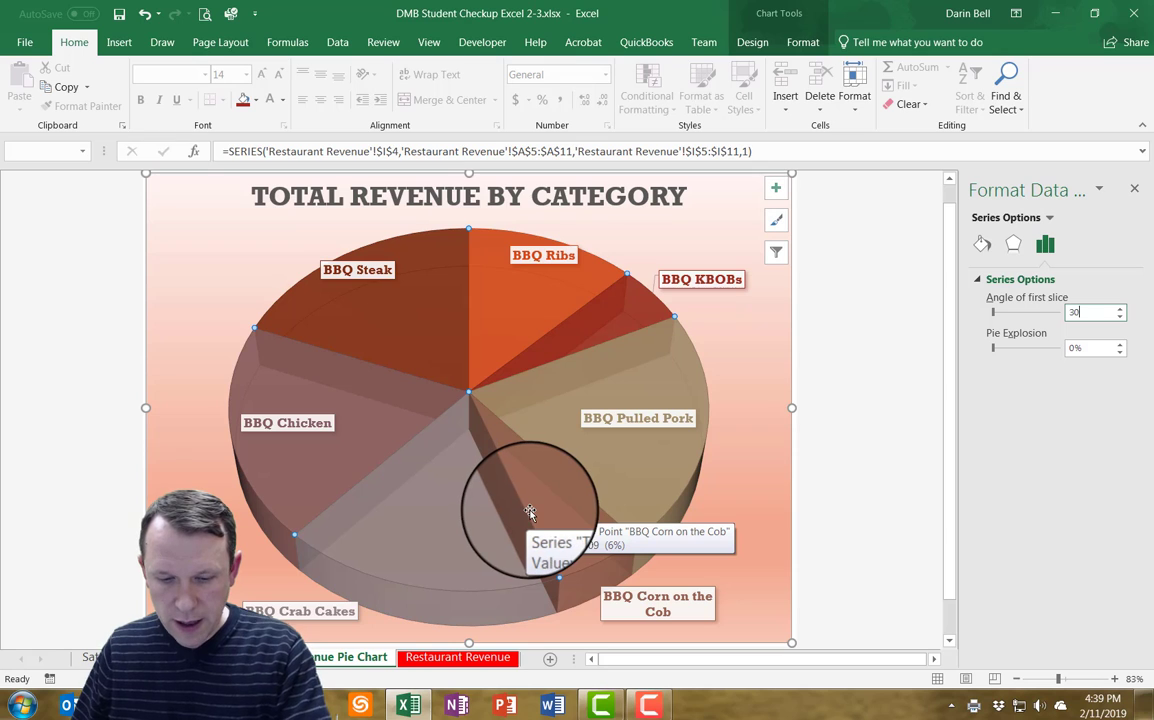
Explode only the BBQ Pulled Pork slice by setting its point explosion to 35%.
left_click(563, 522)
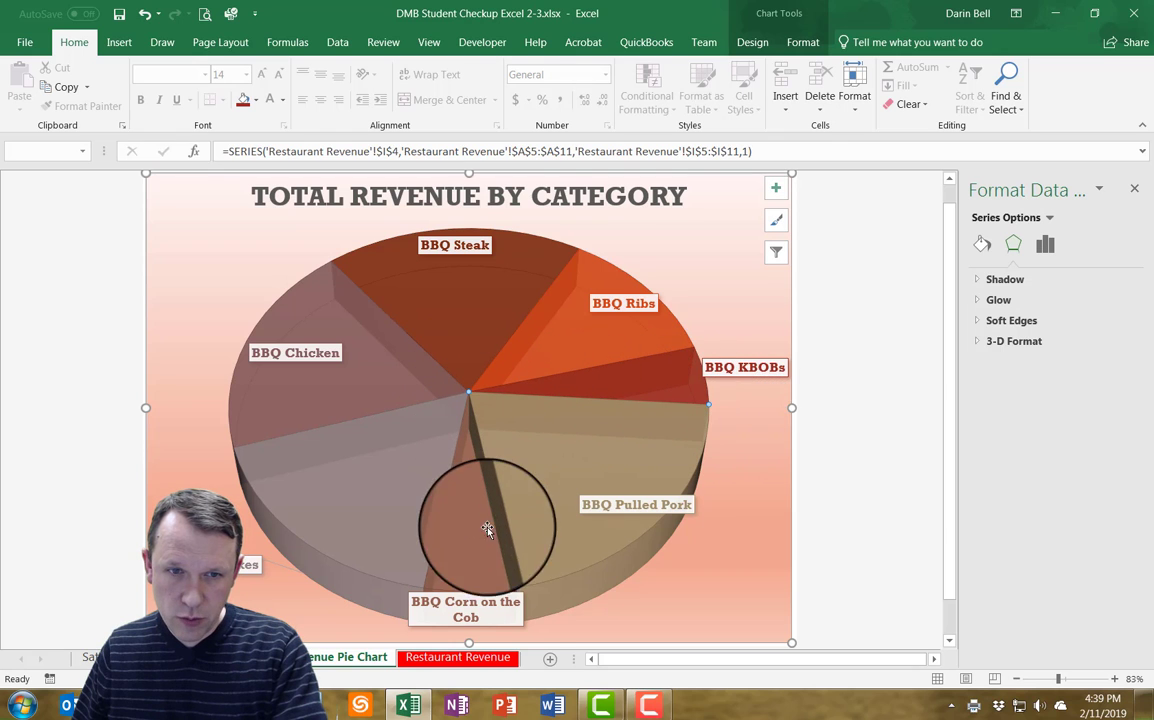
left_click(1048, 244)
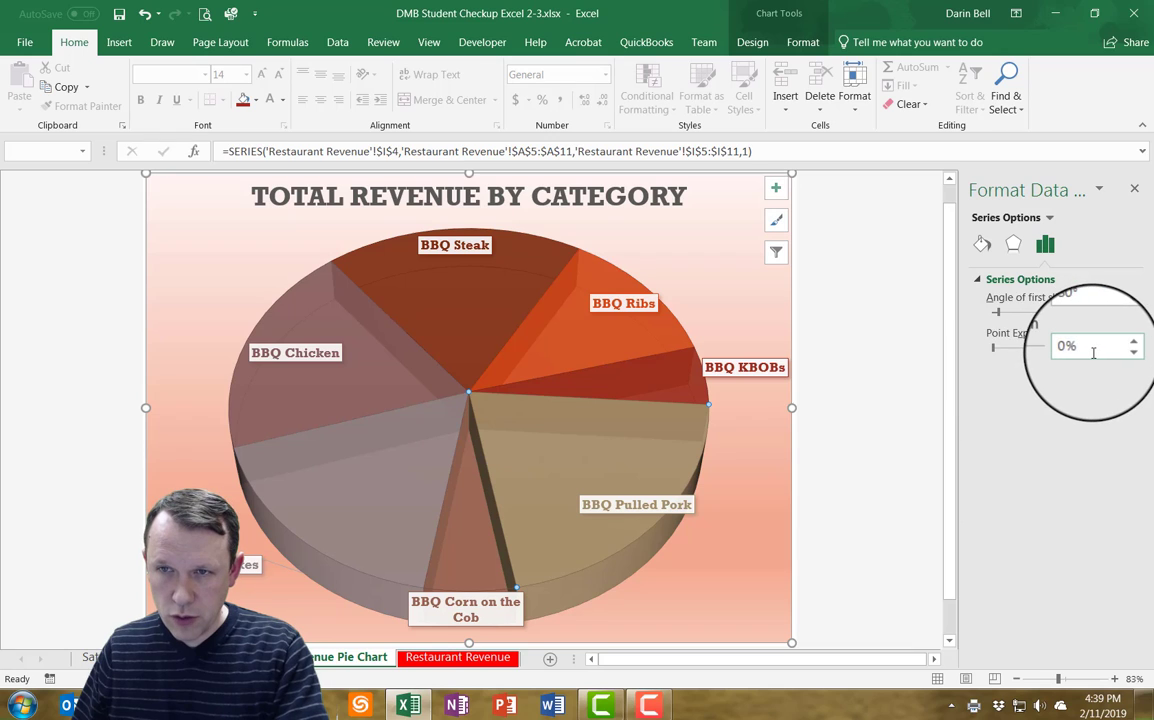
left_click_drag(1094, 346, 1057, 351)
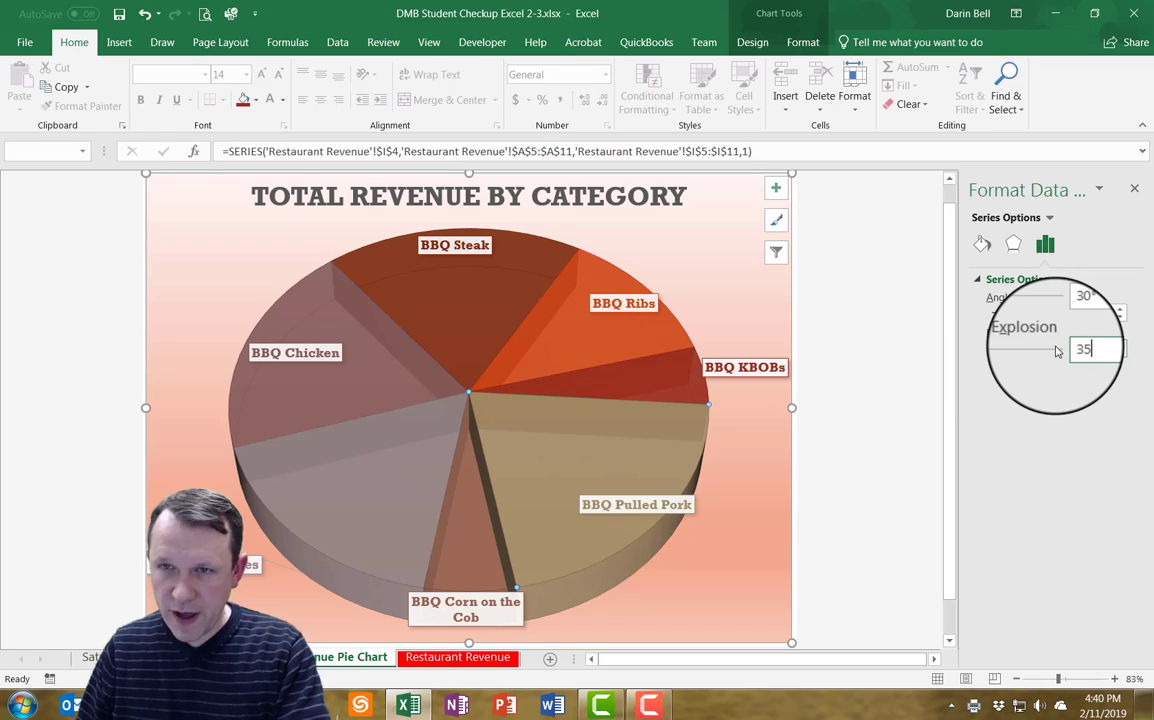
key("Return")
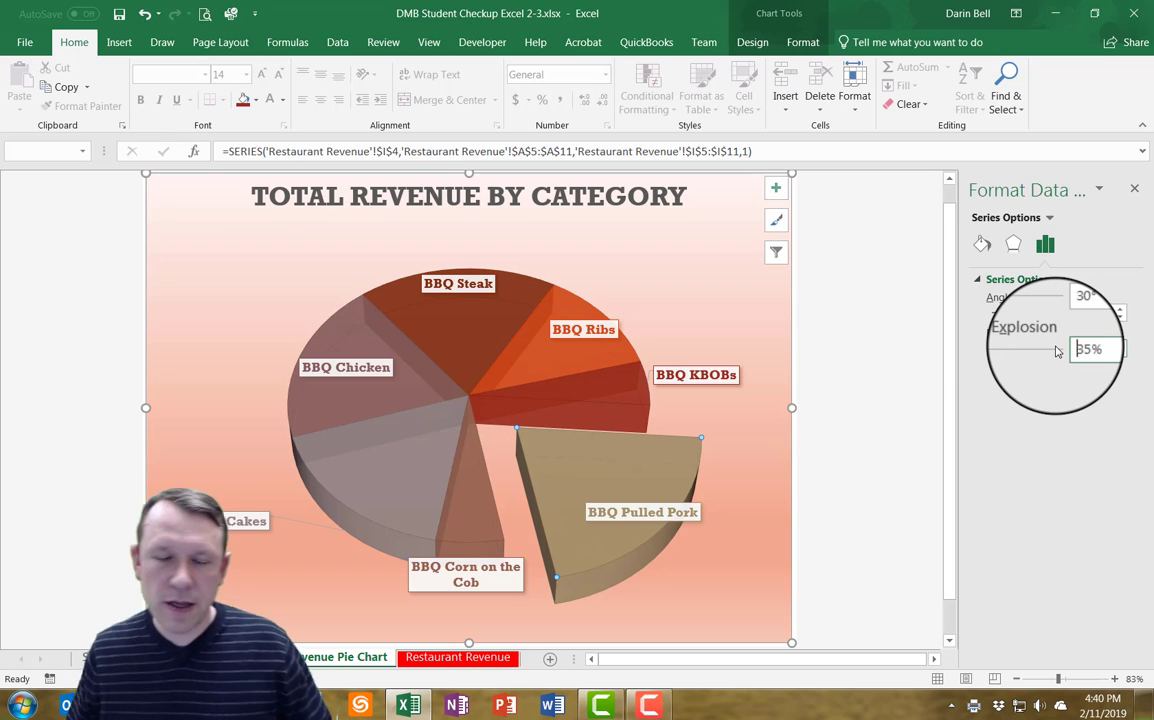
Change the pie's data labels to data callouts showing category name and percentage.
left_click(715, 378)
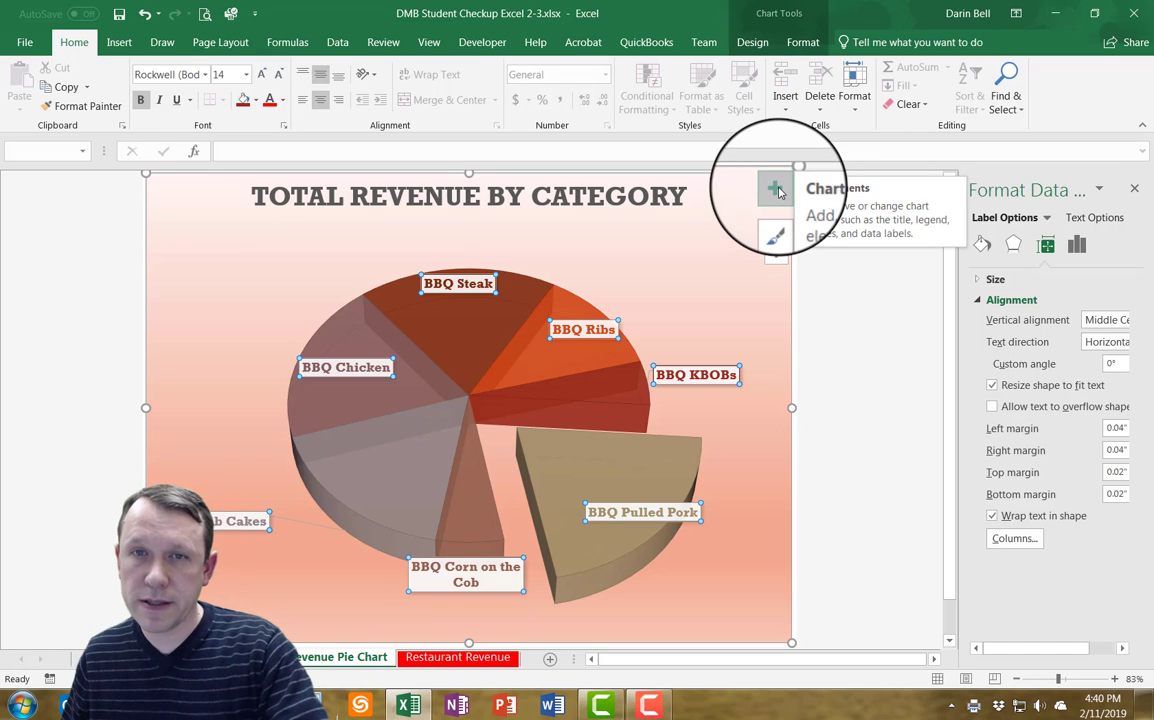
left_click(777, 190)
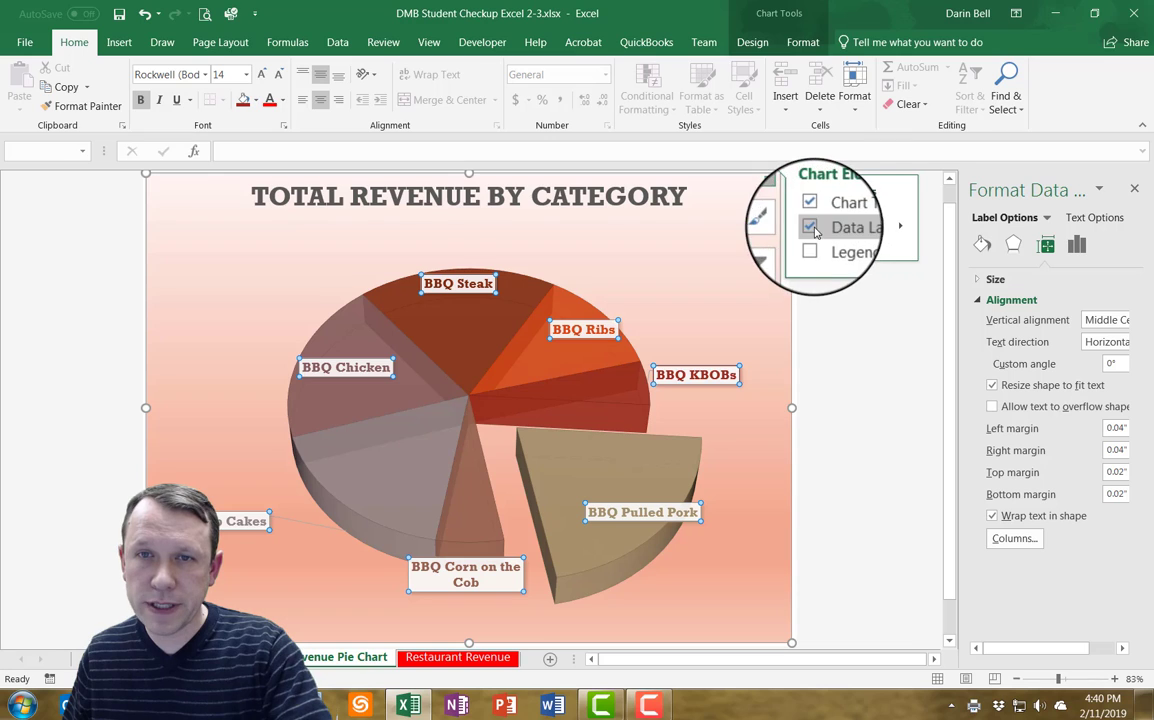
left_click(900, 229)
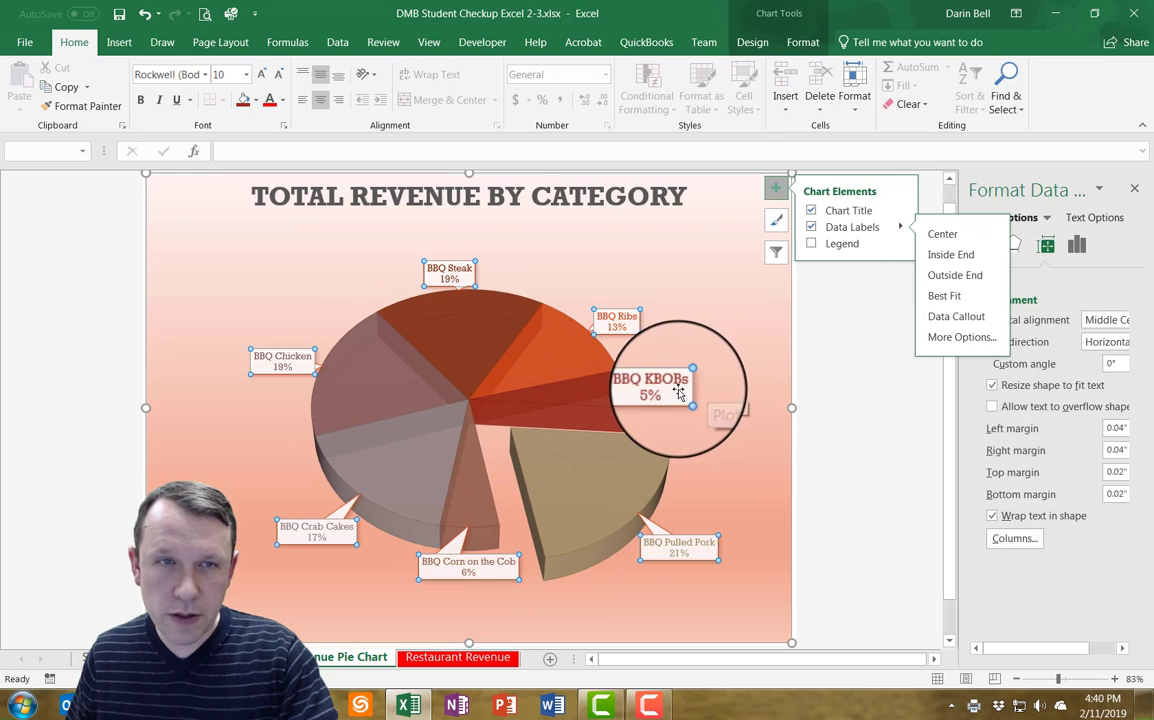
Format all the data callouts in bold with font size 14.
left_click(244, 75)
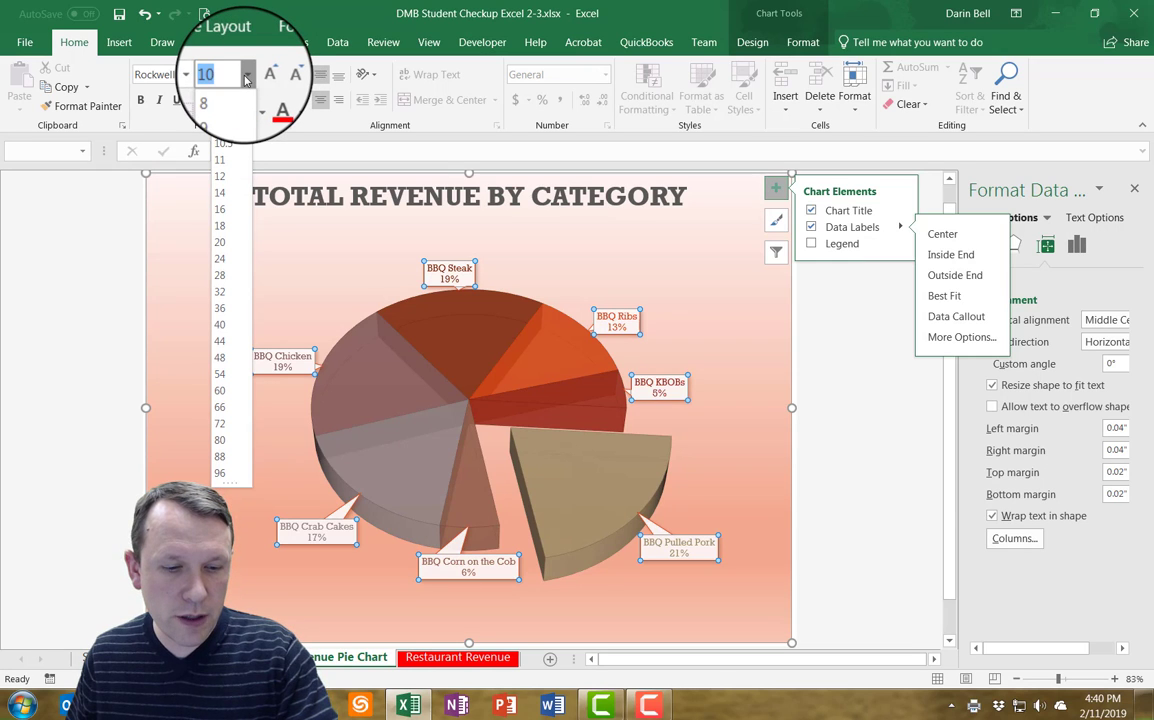
left_click(222, 192)
left_click(140, 100)
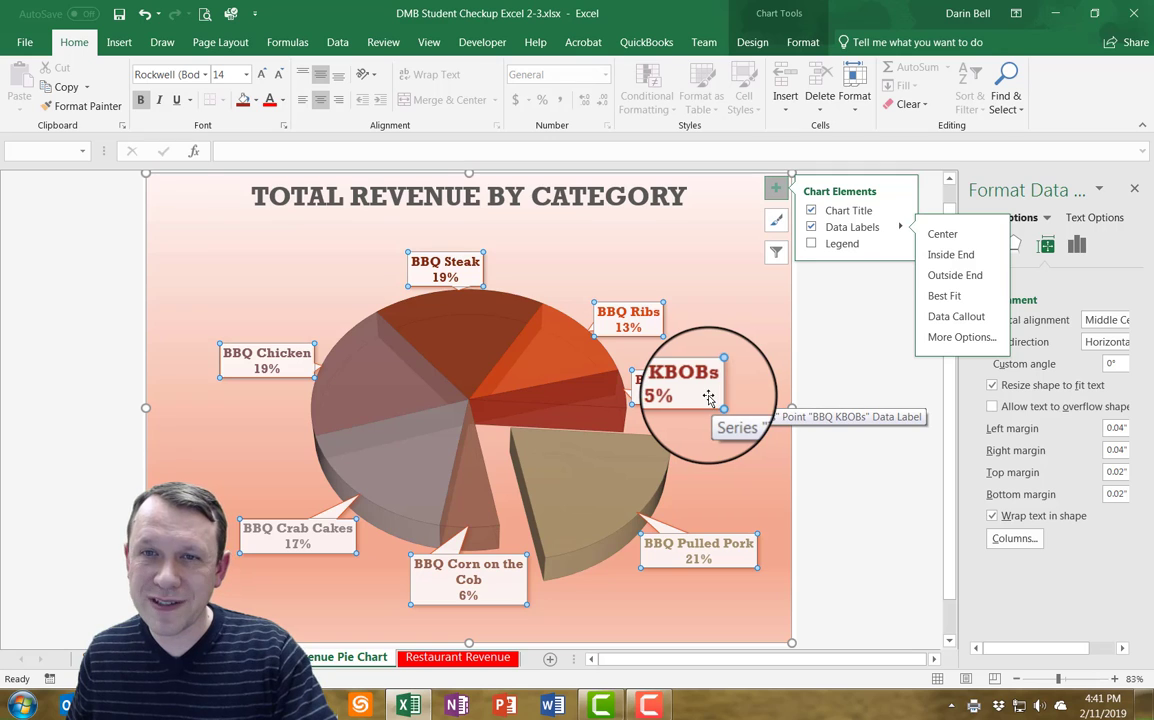
Try adding the revenue value to the data callouts and remove it again, keeping only category name and percentage.
left_click(948, 338)
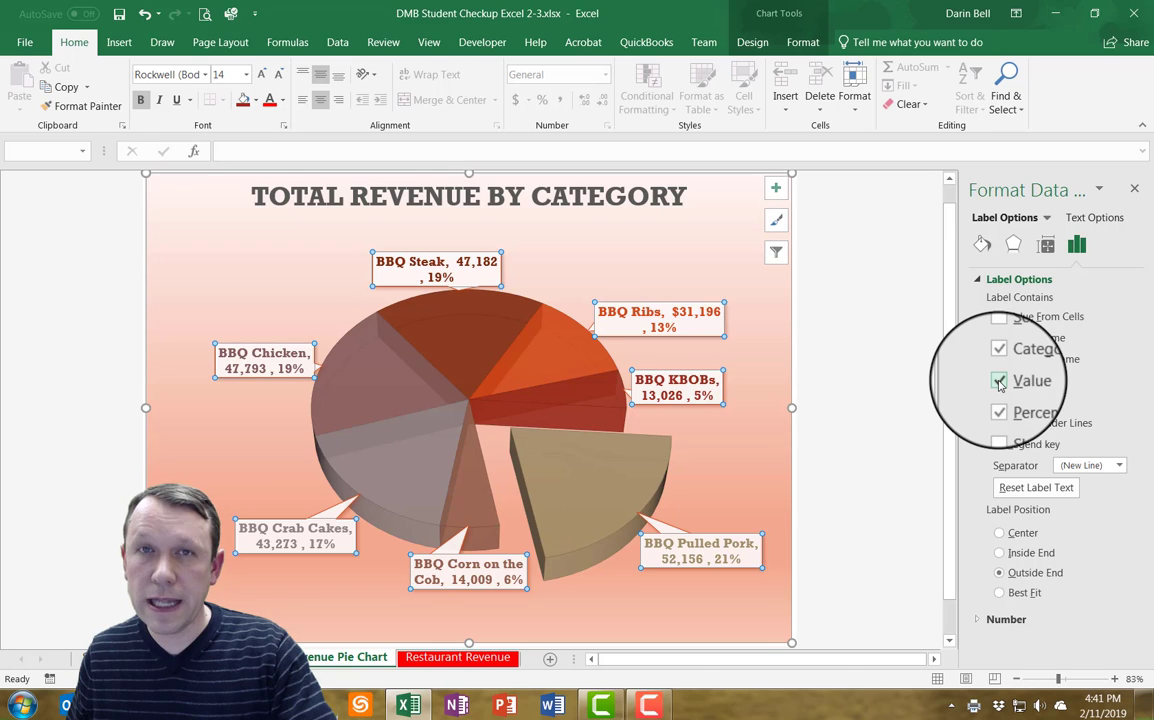
left_click(999, 381)
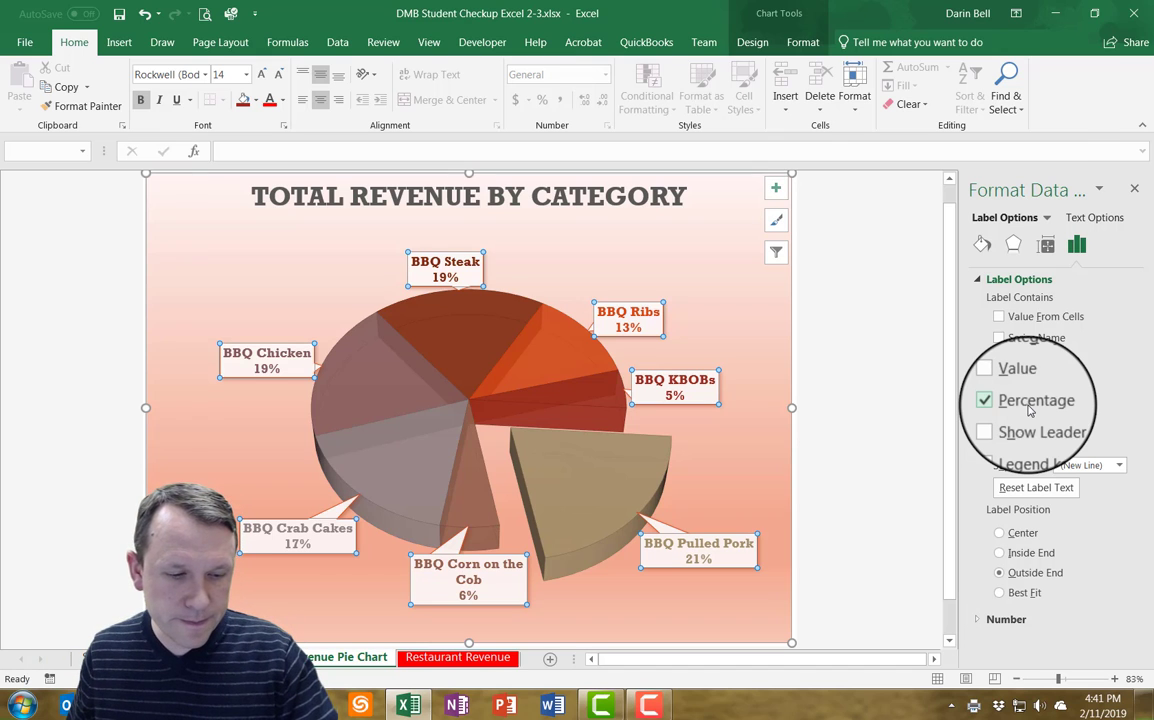
left_click(1134, 188)
Give the chart area a solid line border in the Dark Red theme color.
right_click(816, 240)
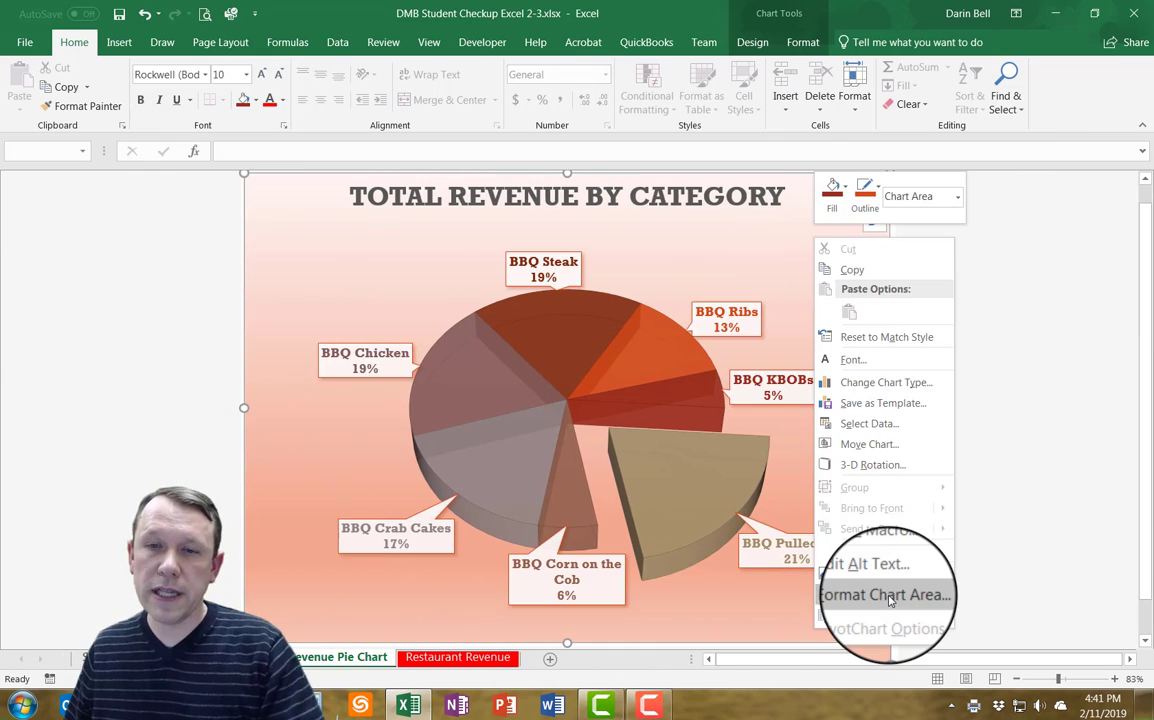
left_click(886, 595)
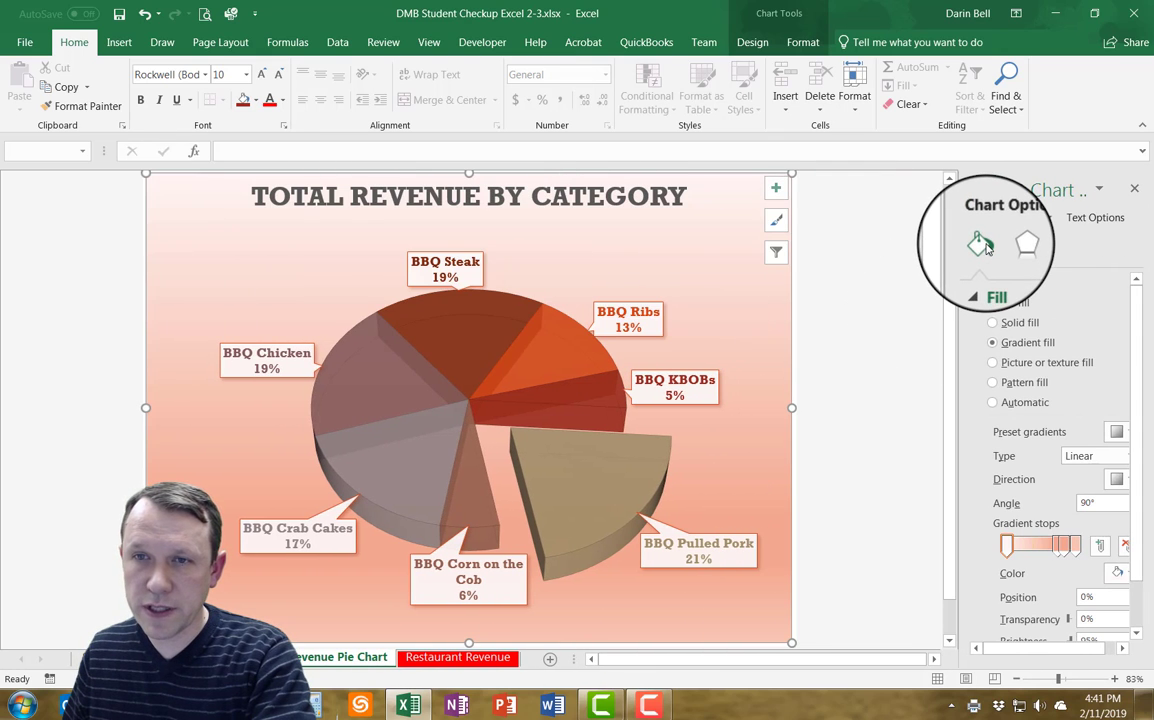
scroll(978, 636, "down", 2)
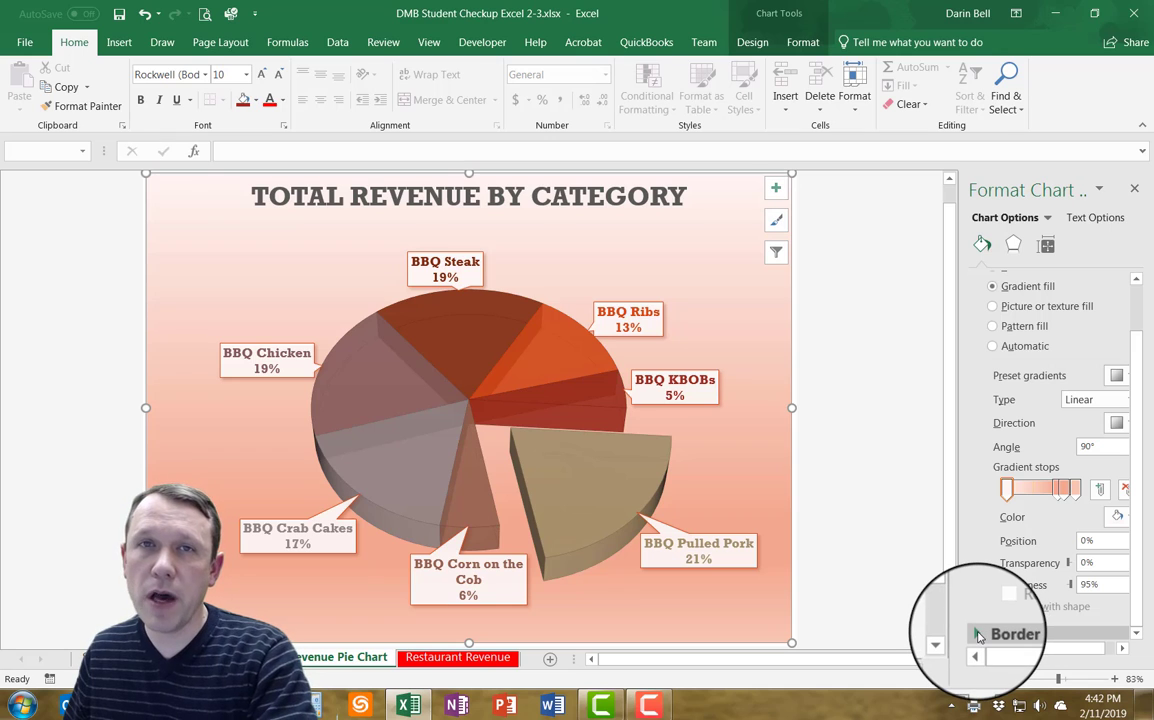
left_click(979, 634)
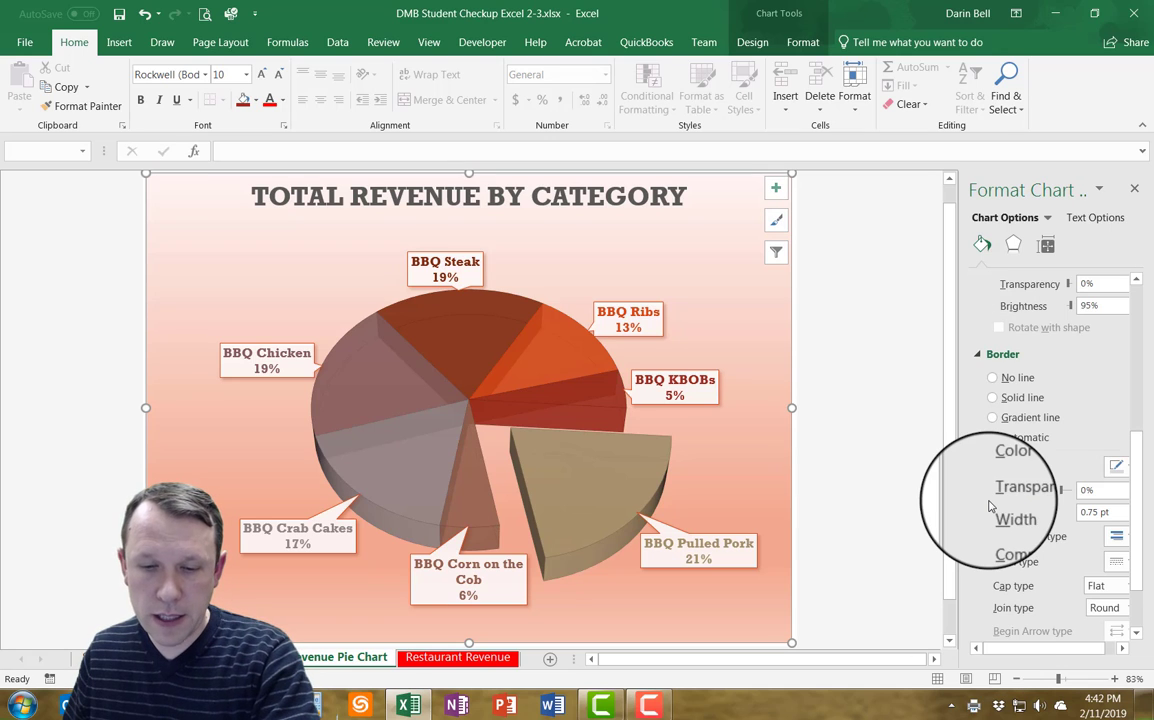
left_click(983, 397)
left_click(1116, 466)
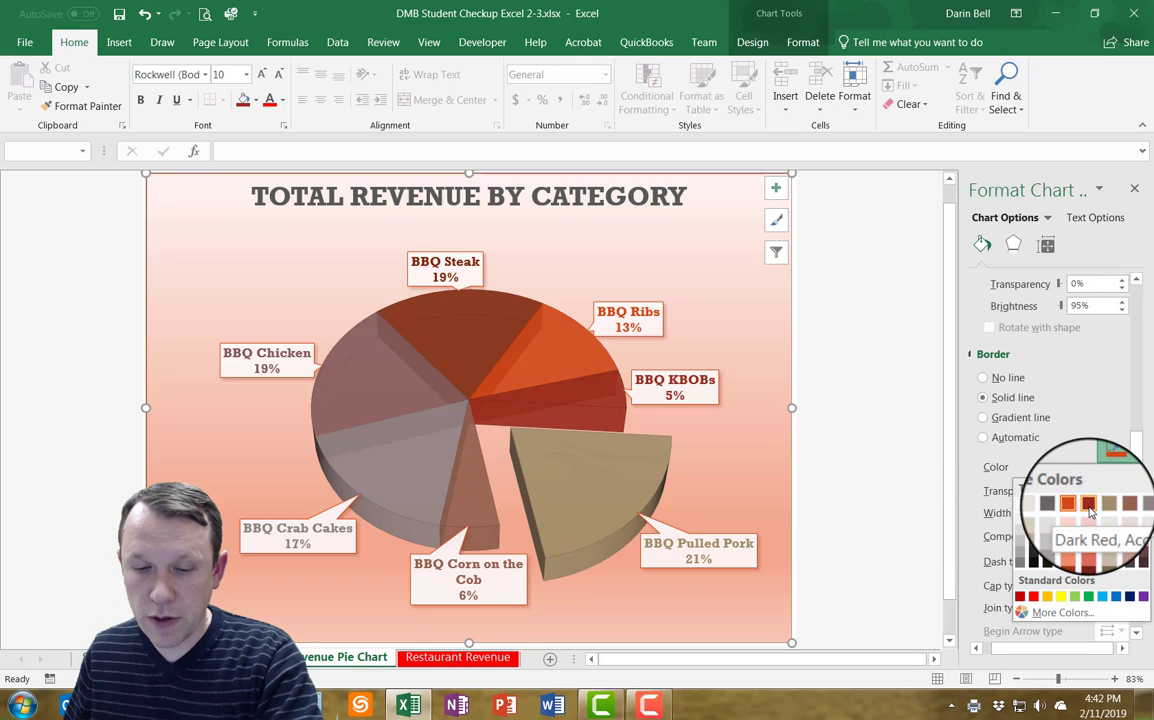
left_click(1089, 505)
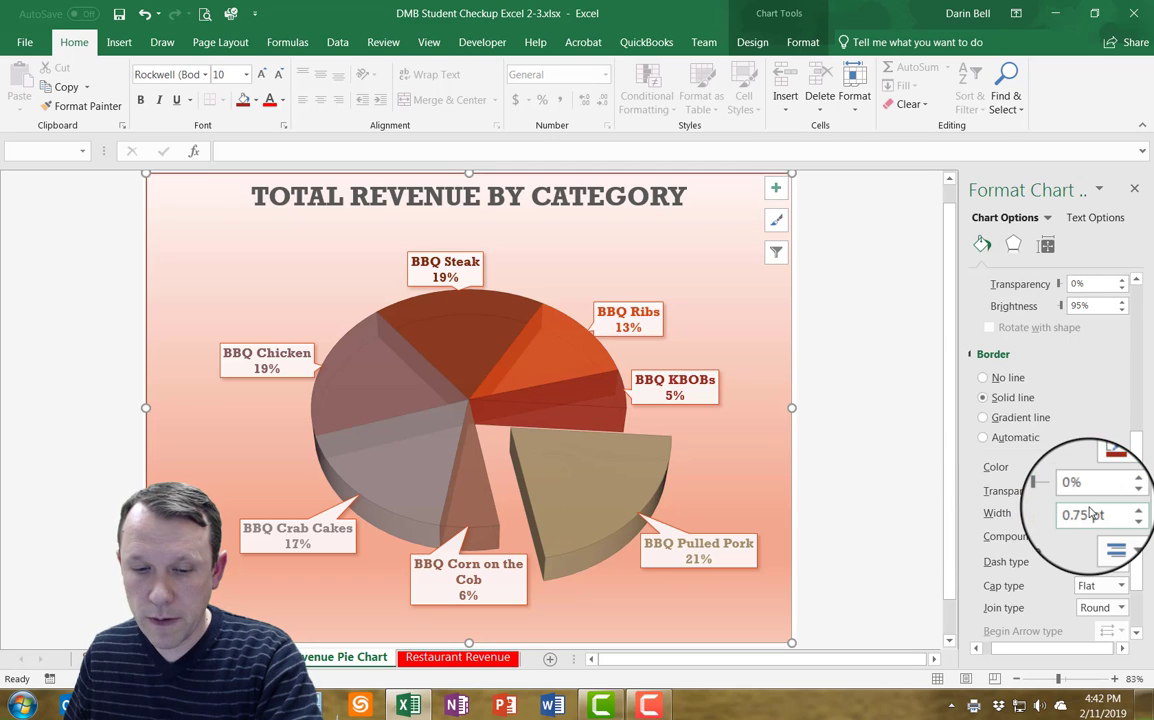
left_click(1134, 190)
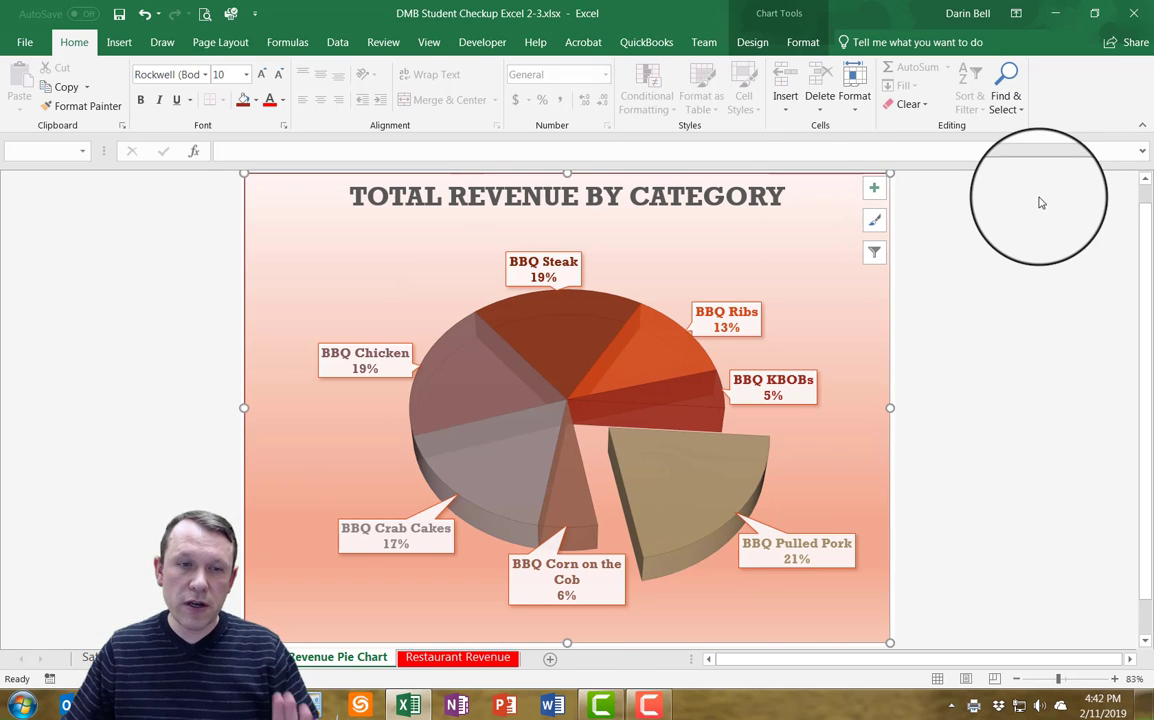
Insert a Clustered Column - Line on Secondary Axis combo chart from ranges A7:H7, A9:H9 and A12:H12 of the Restaurant Revenue sheet.
left_click(488, 660)
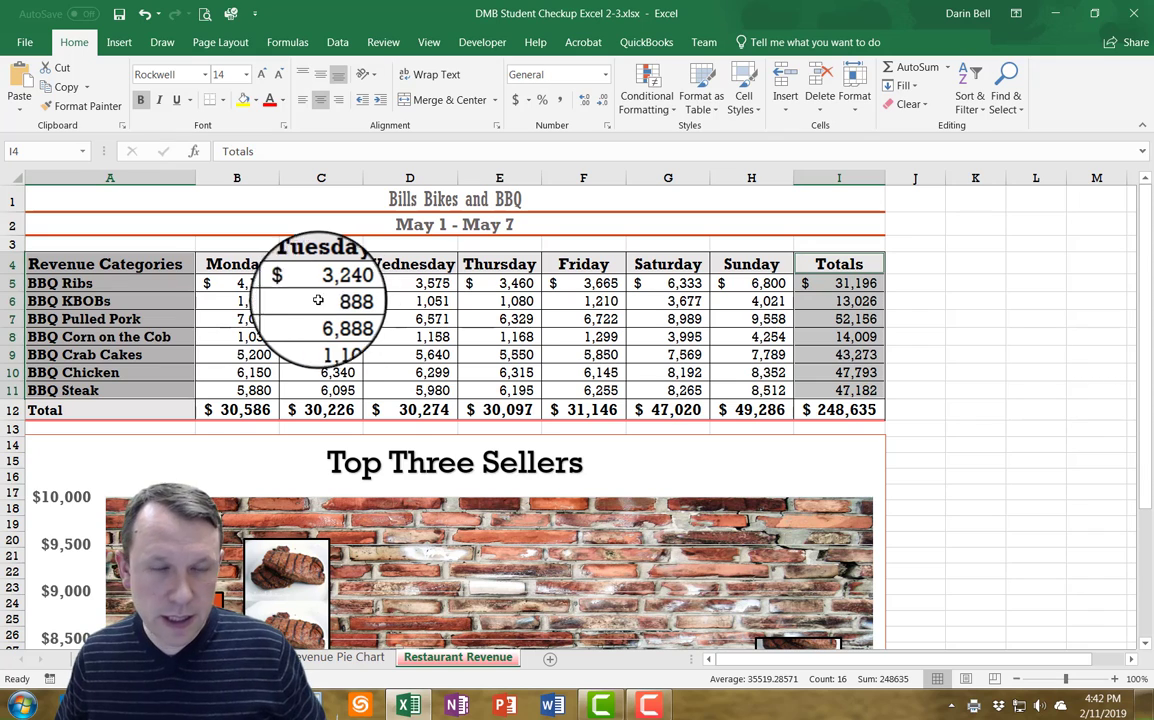
left_click(48, 318)
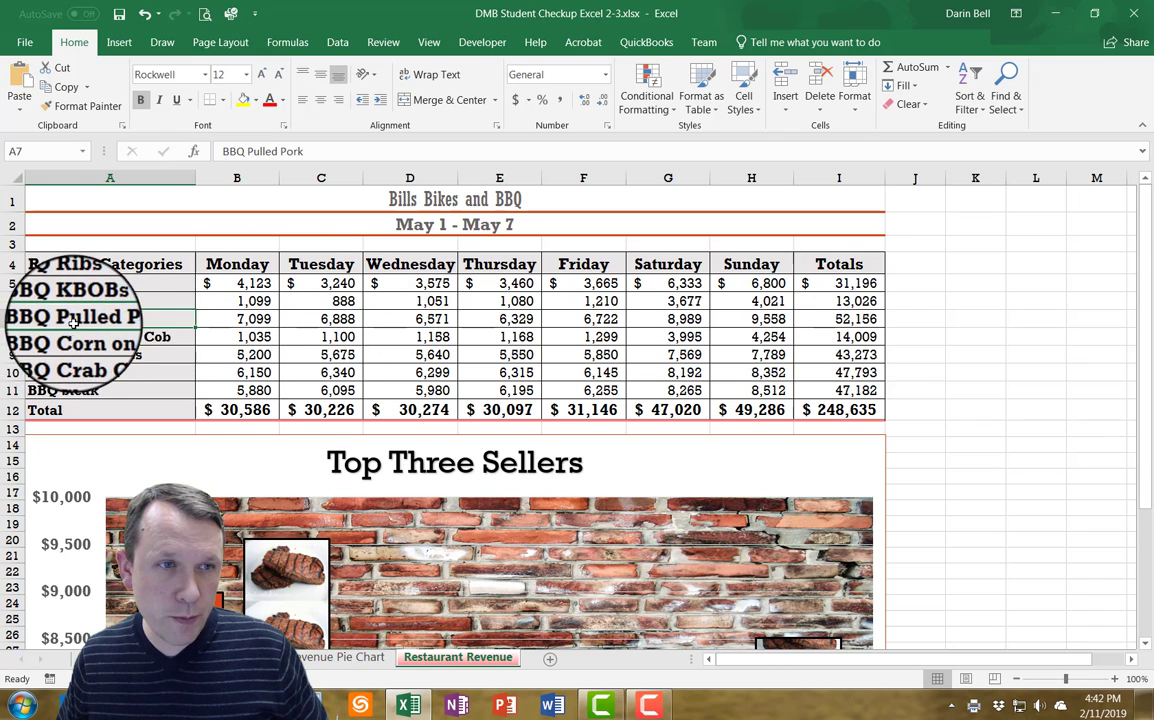
left_click_drag(217, 316, 777, 322)
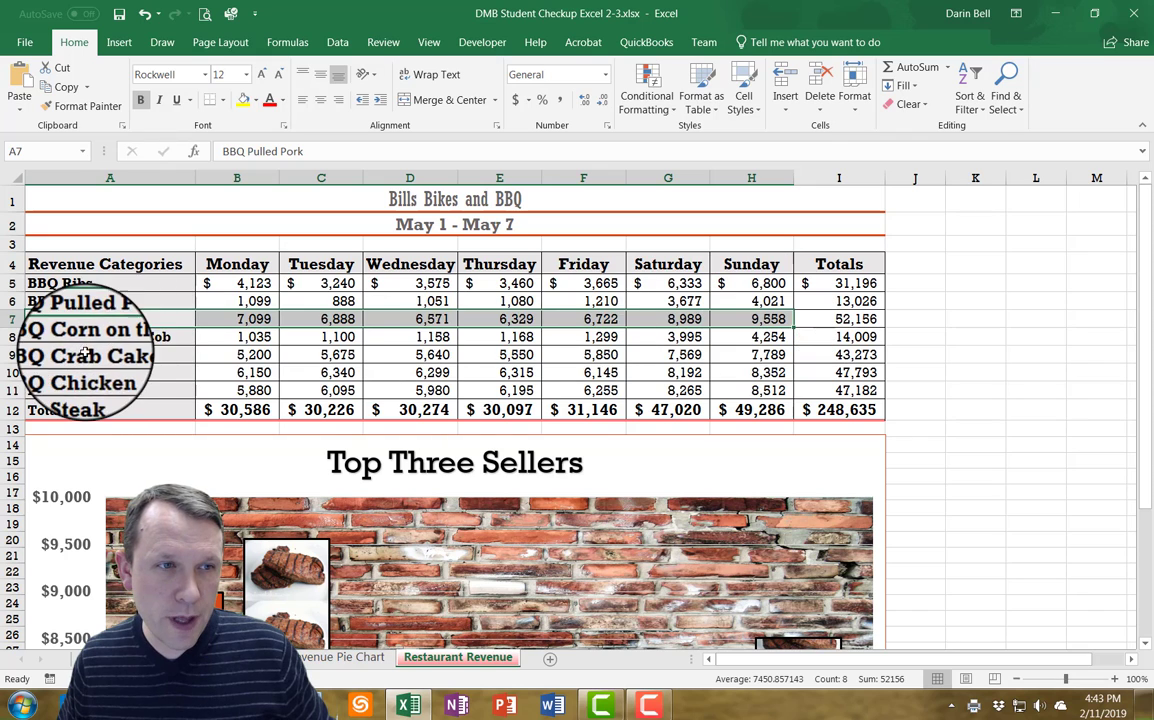
left_click_drag(46, 354, 757, 354)
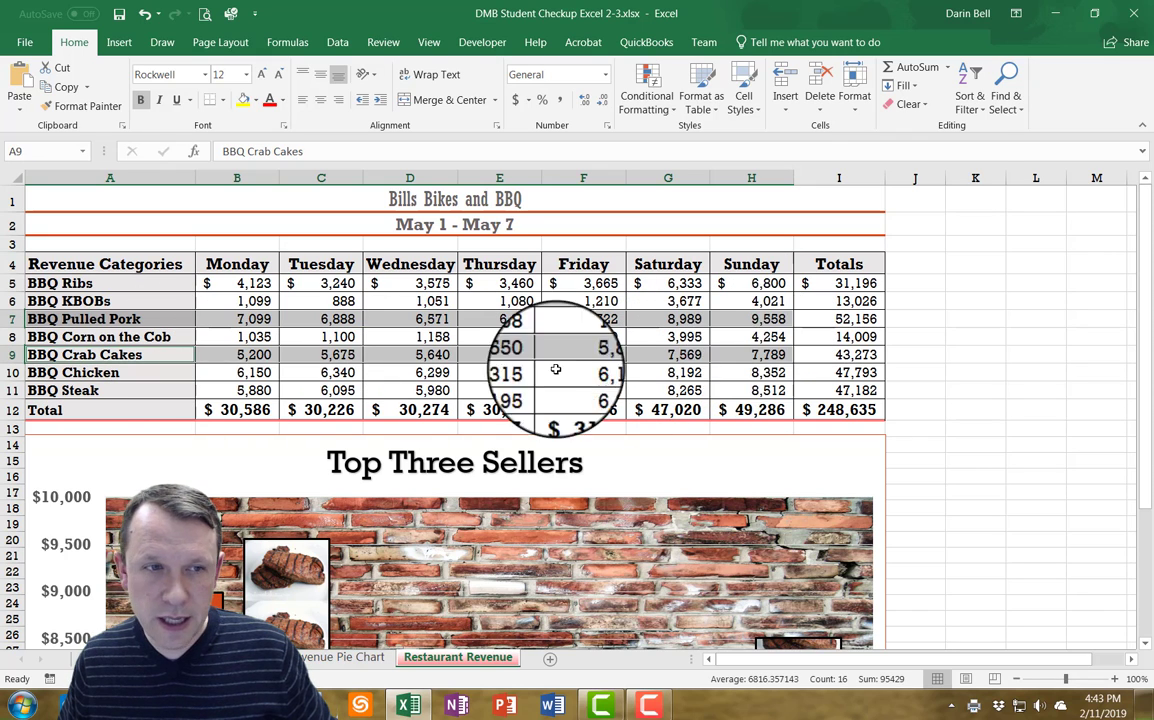
left_click_drag(83, 410, 738, 403)
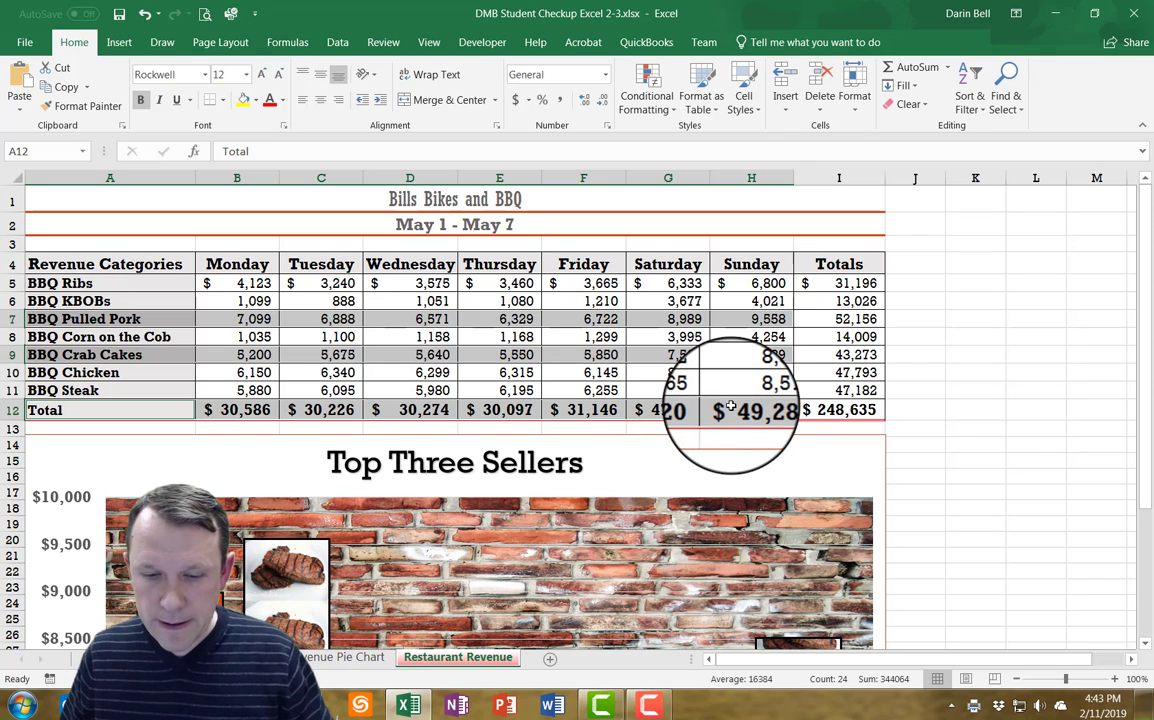
left_click(119, 42)
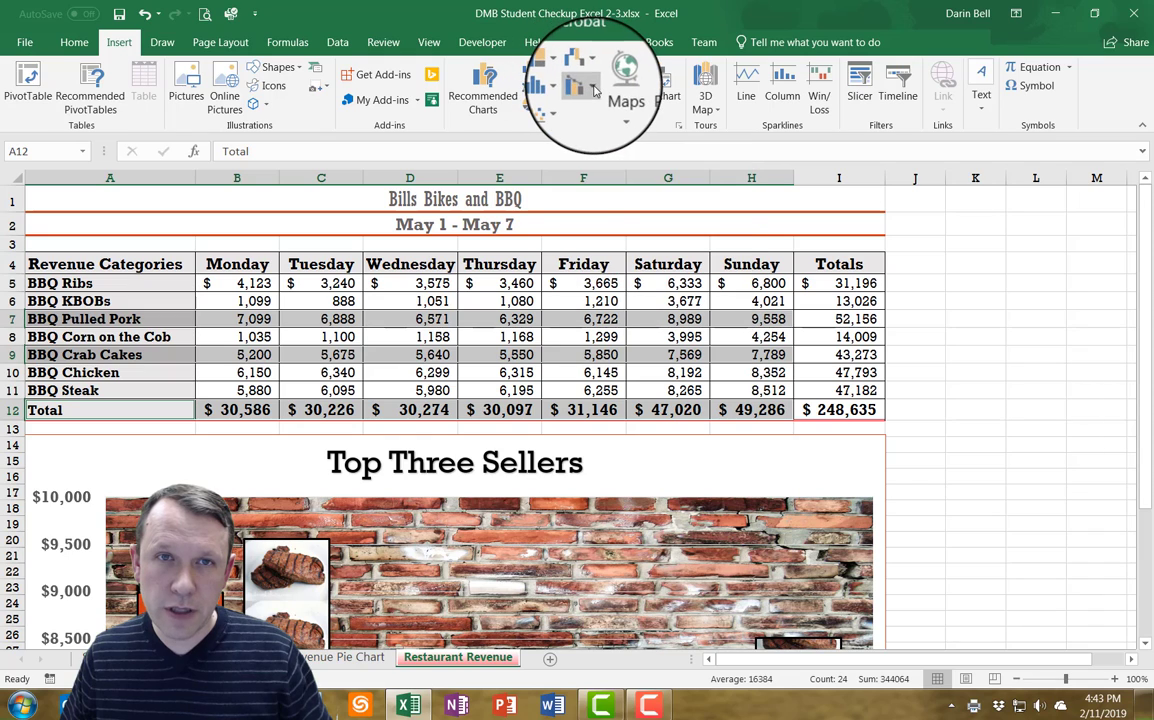
left_click(590, 88)
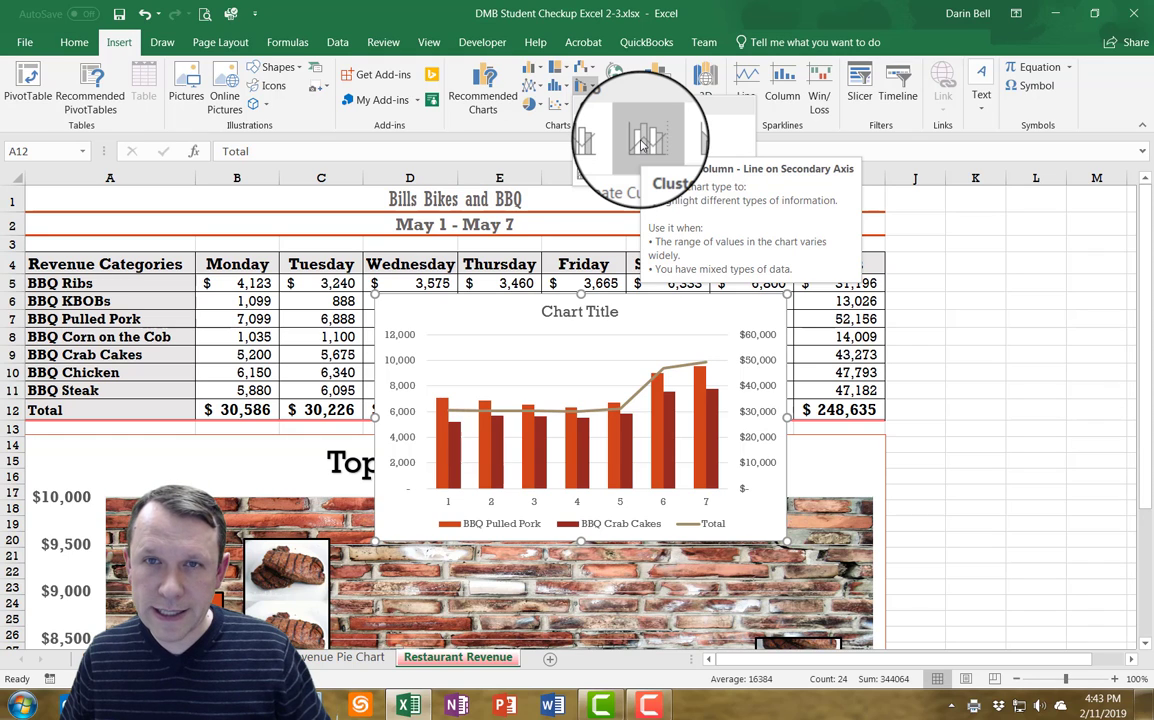
left_click(643, 143)
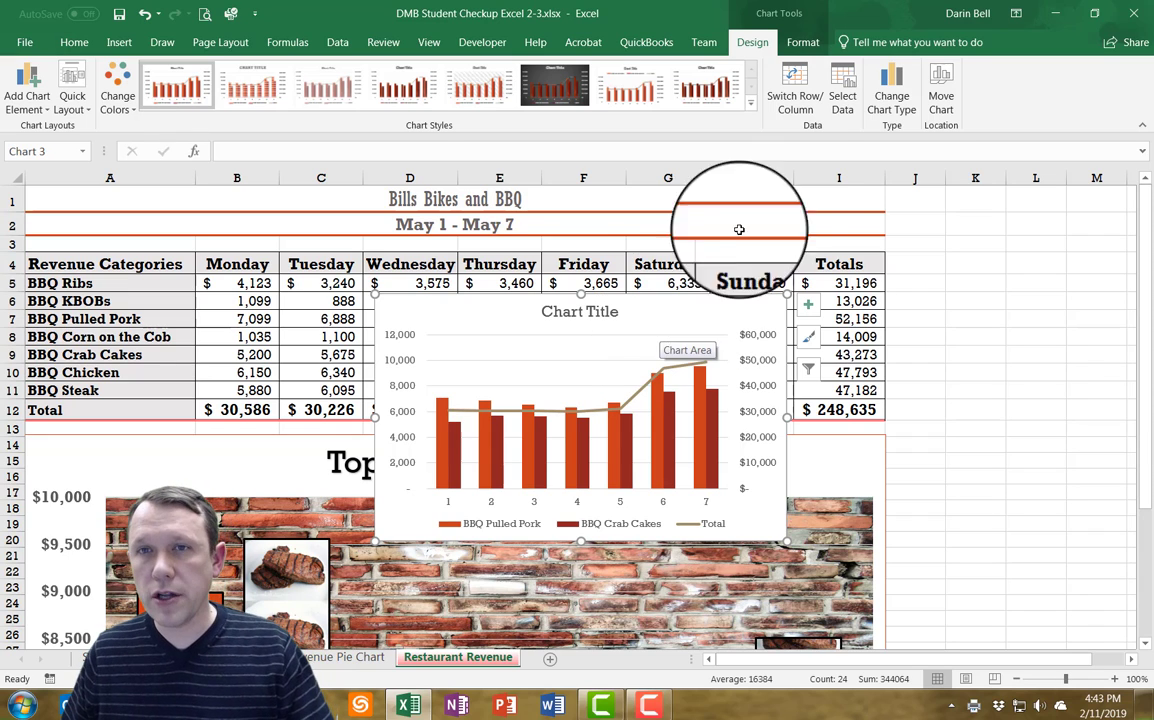
Move the combo chart to its own new sheet named Combo Chart.
left_click(940, 96)
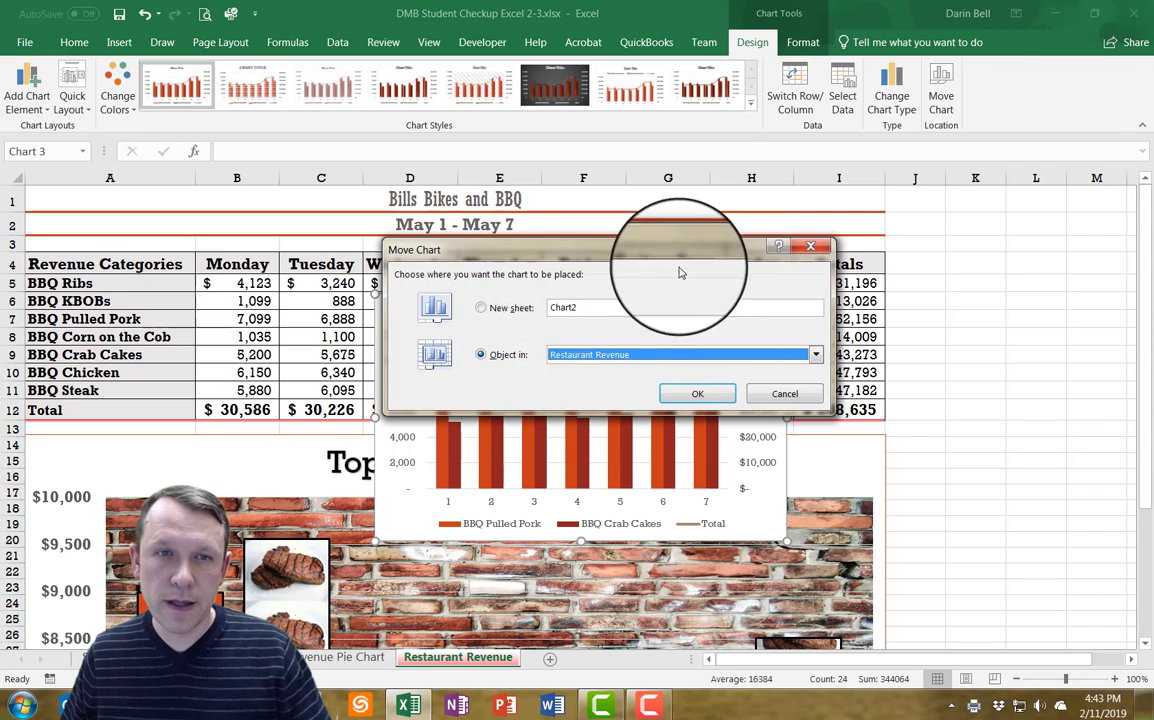
left_click(481, 310)
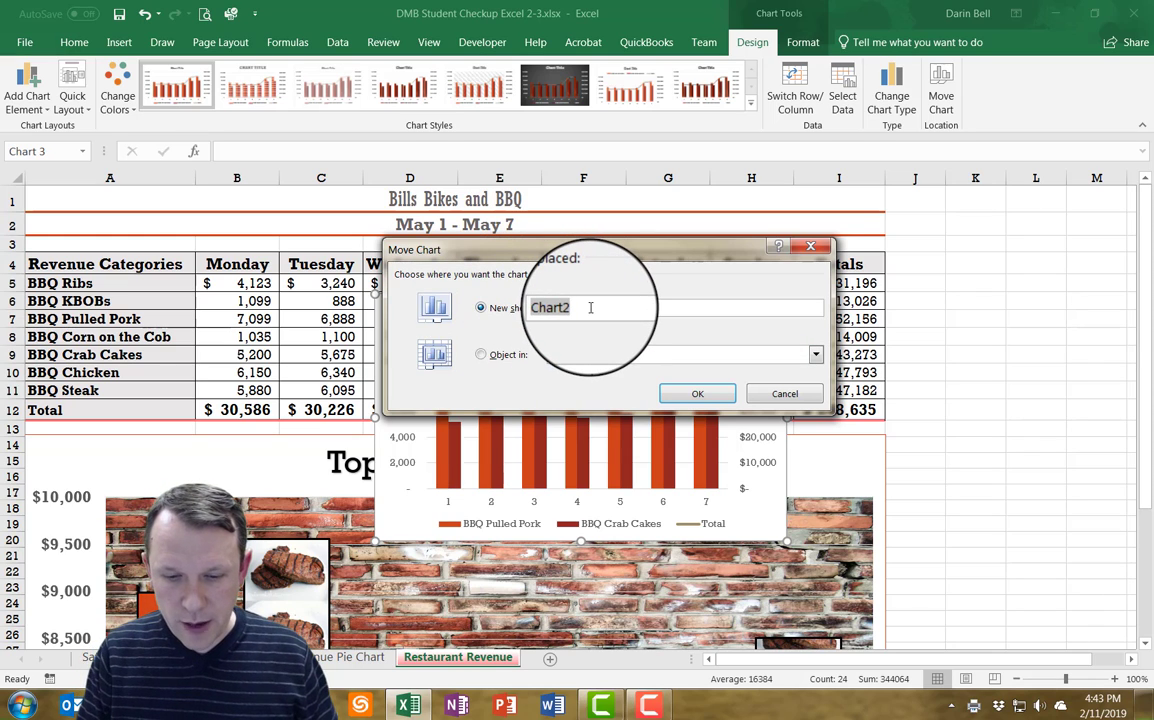
type("cOMBO")
key("BackSpace")
key("BackSpace")
key("BackSpace")
key("BackSpace")
key("BackSpace")
type("Combo Chart")
left_click(697, 393)
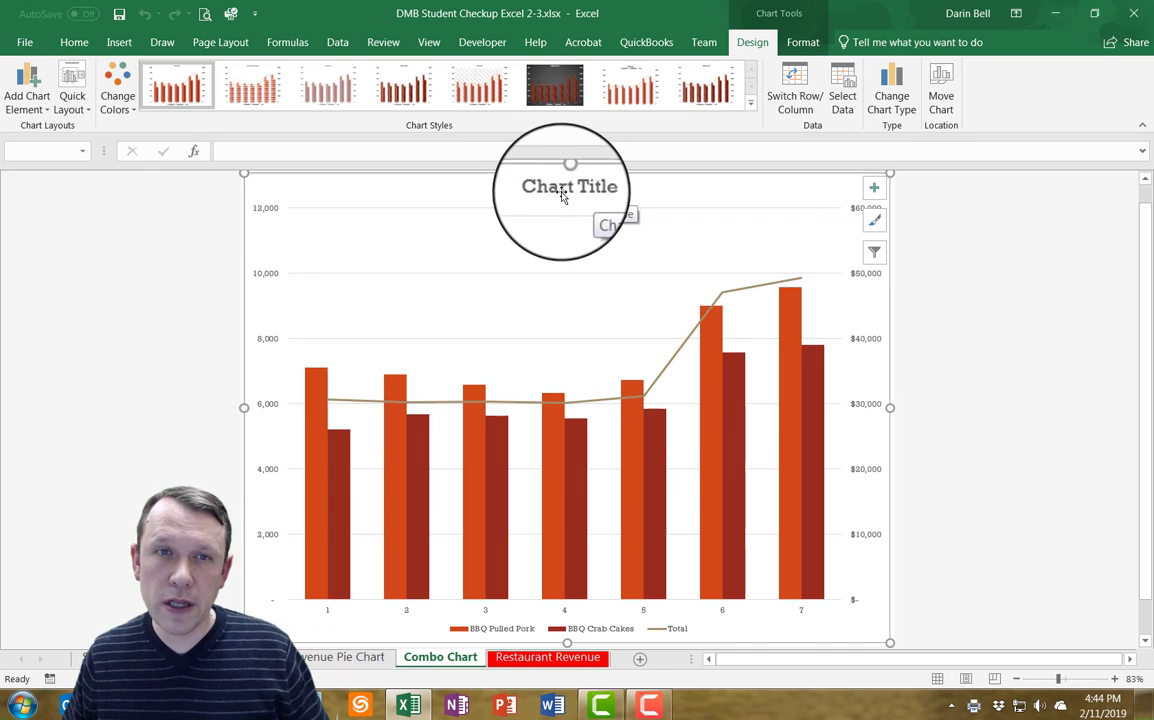
Title the combo chart "BBQ Pulled Pork & BBQ Crab Cakes vs Totals" and set the title's font size to 24.
double_click(567, 188)
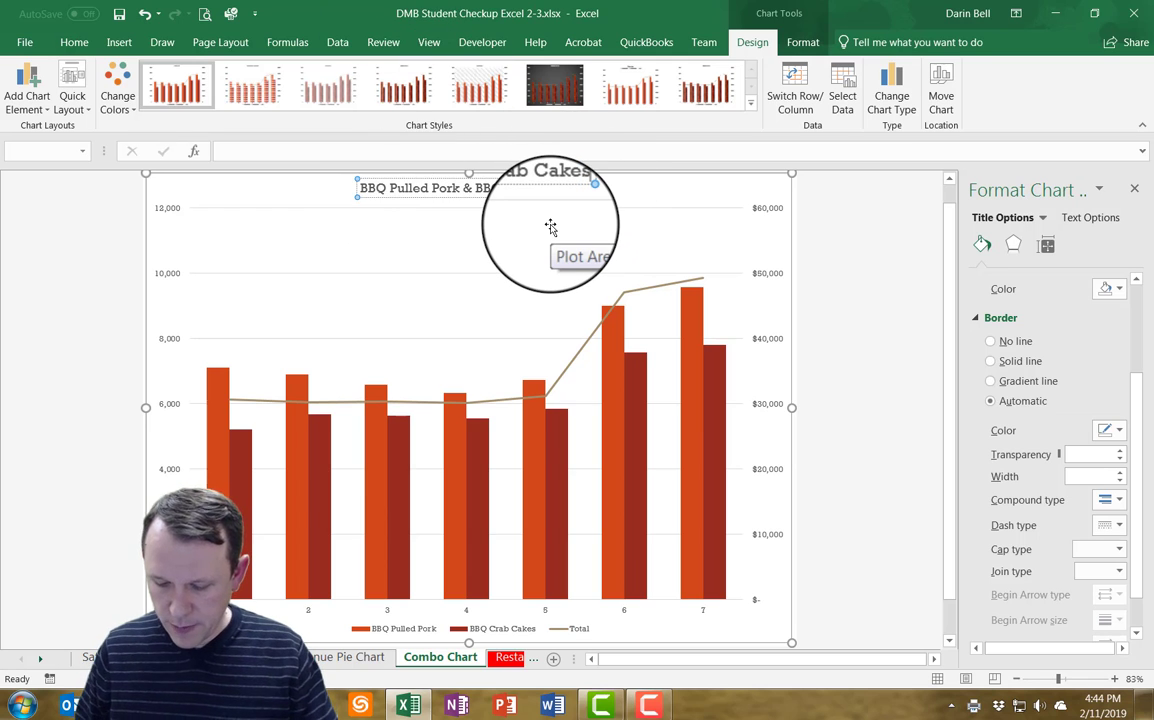
key("Return")
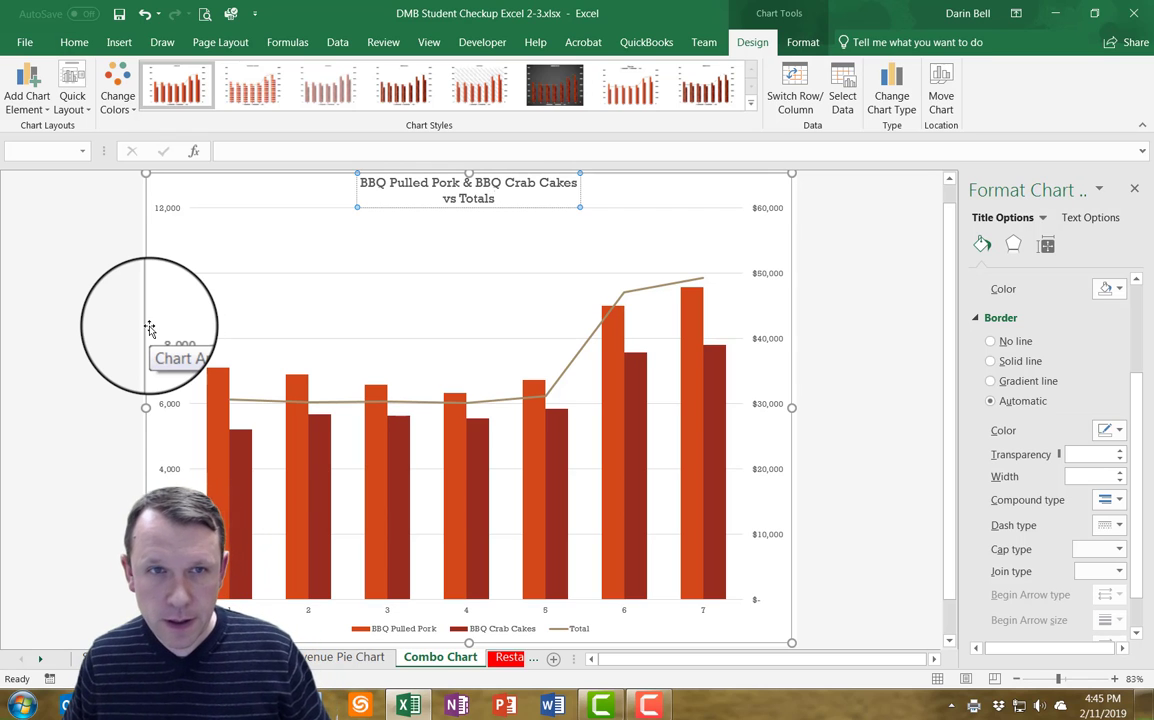
triple_click(425, 178)
left_click(86, 48)
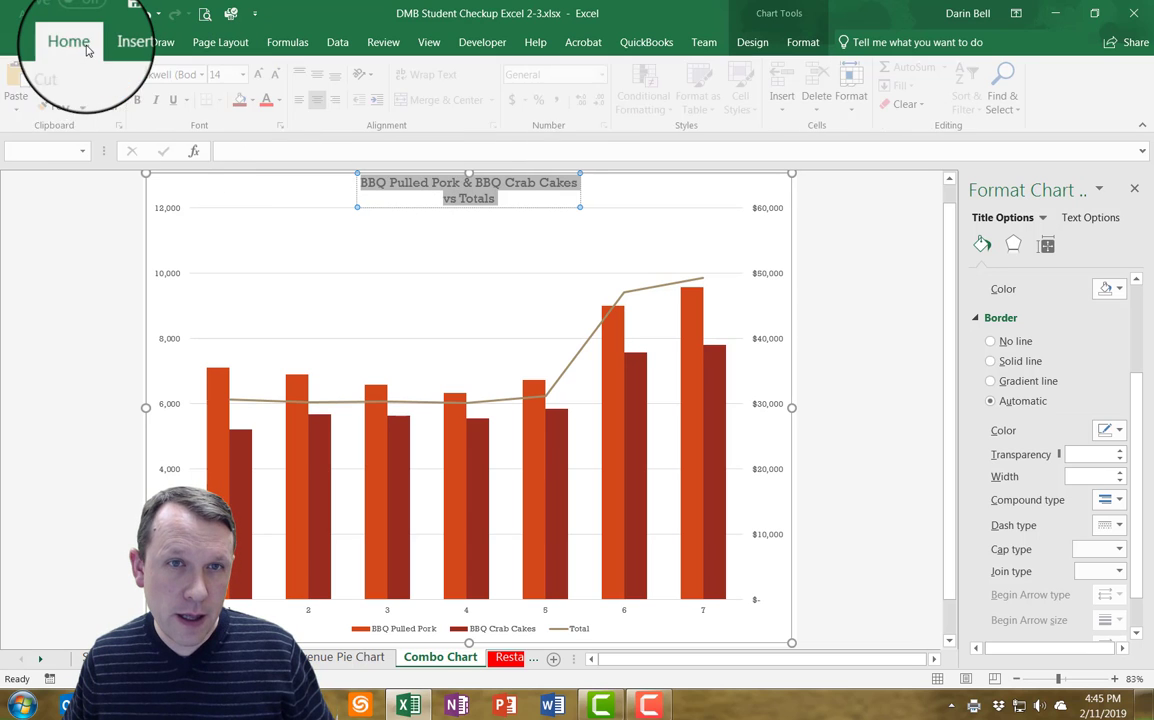
left_click(246, 67)
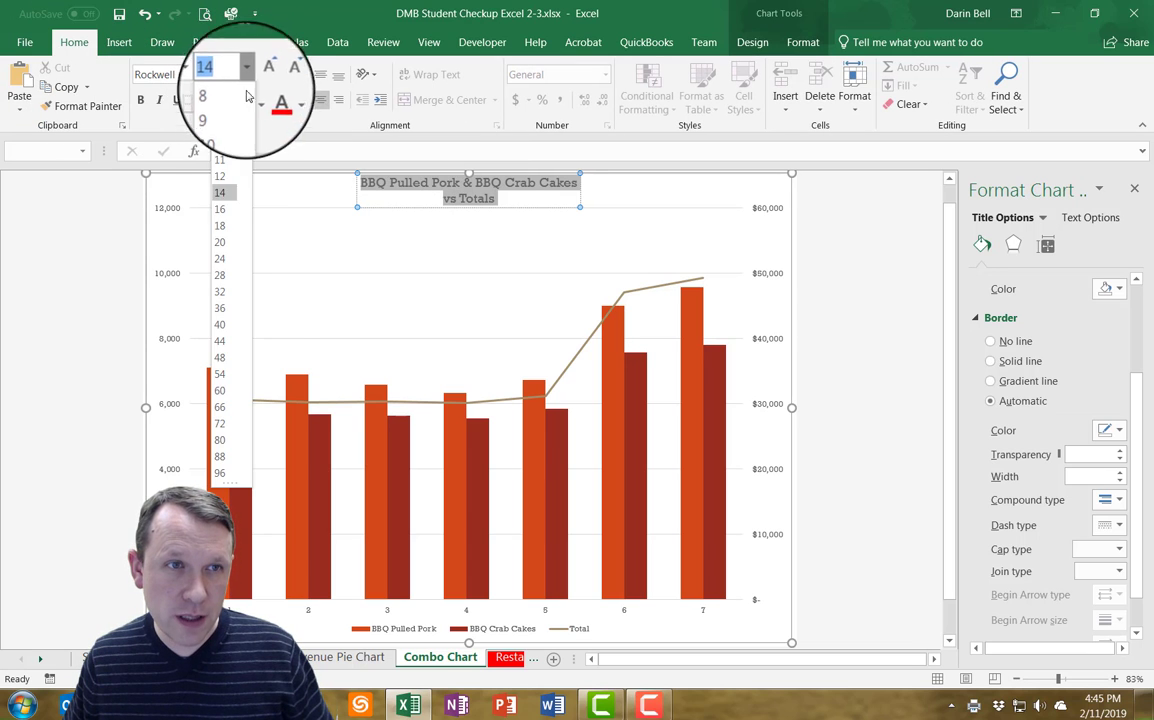
left_click(219, 258)
left_click(453, 272)
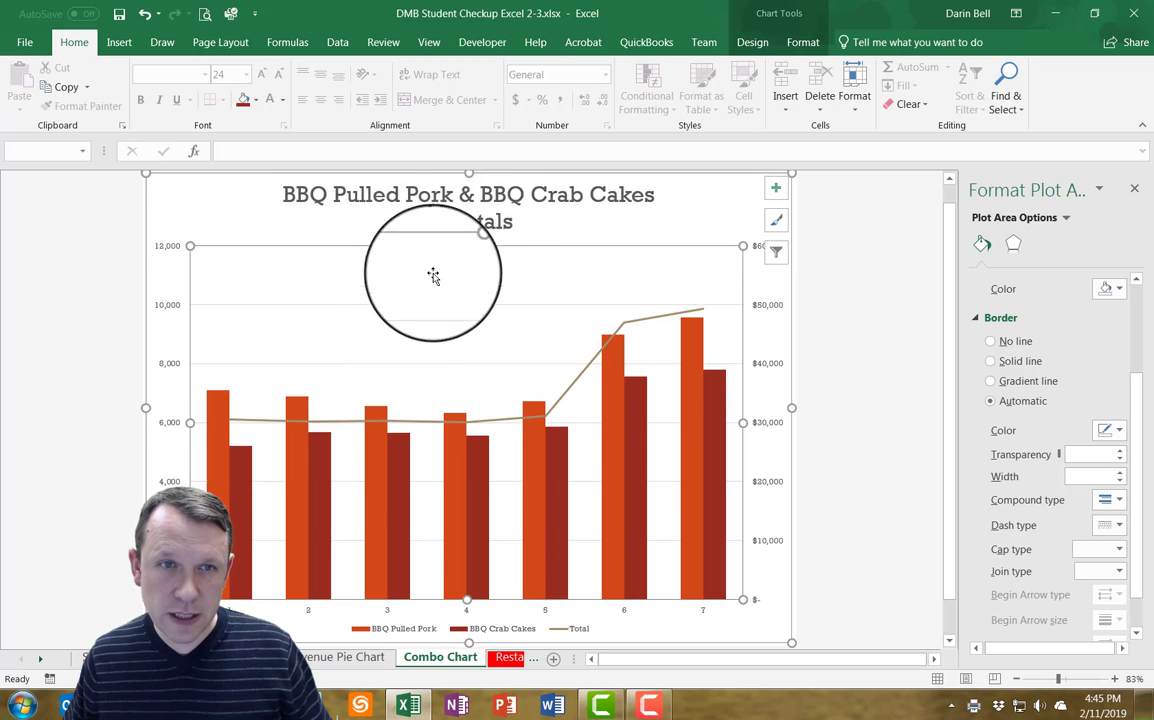
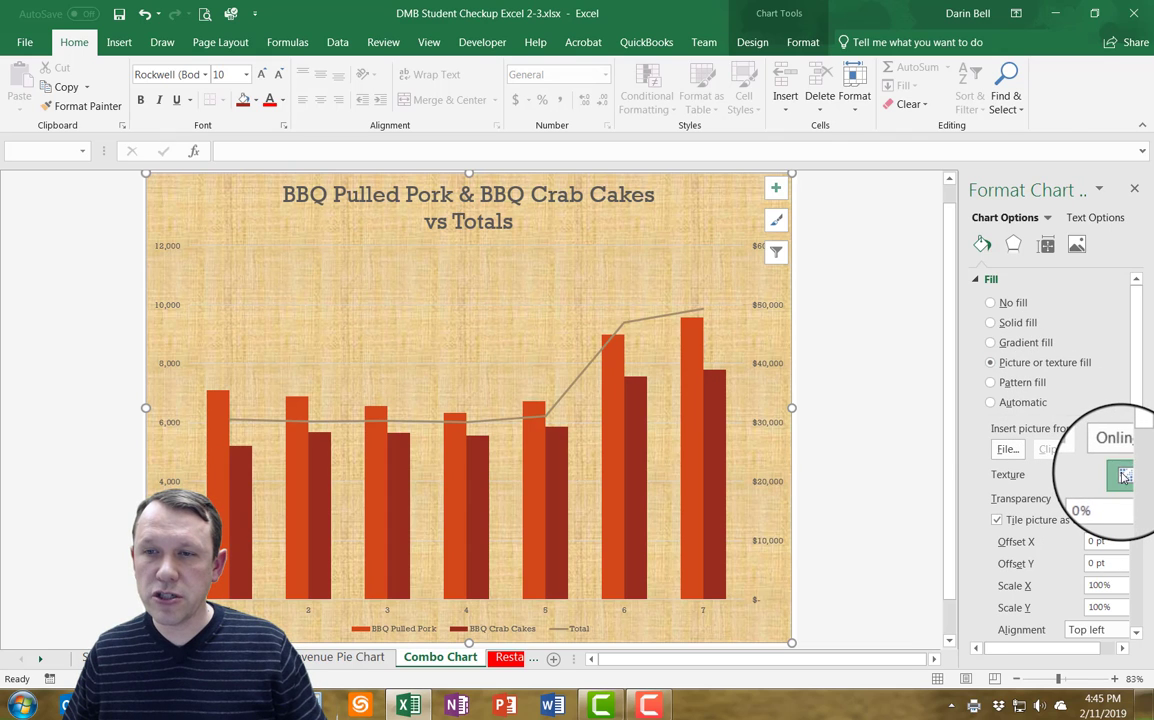
Fill the chart area with the light tan paper-like texture, the first one in the fourth row of the texture gallery.
left_click(1124, 476)
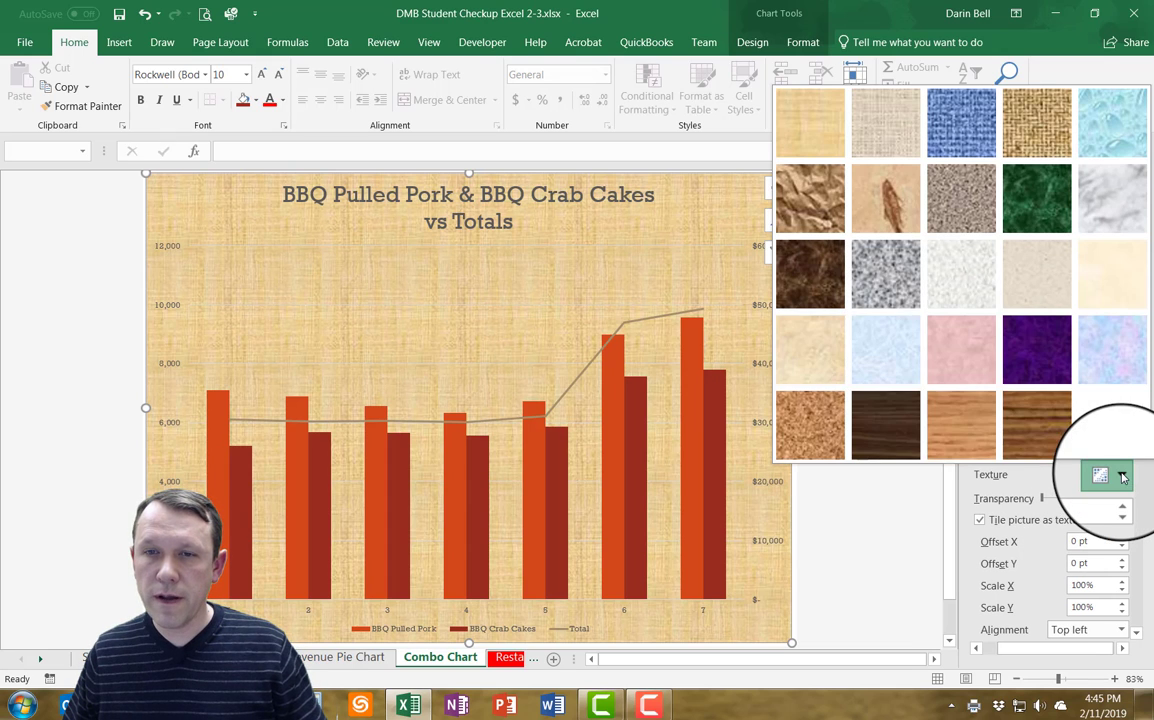
left_click(818, 357)
left_click(1138, 189)
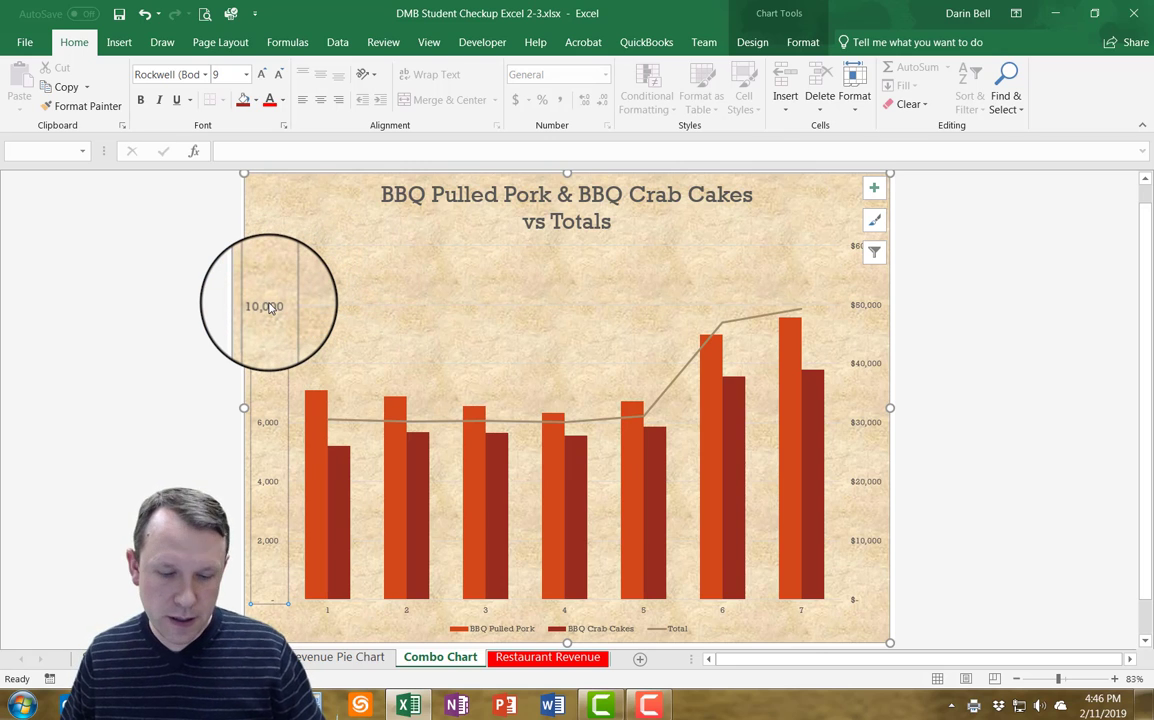
Format the primary vertical axis labels in bold with font size 14.
left_click(247, 77)
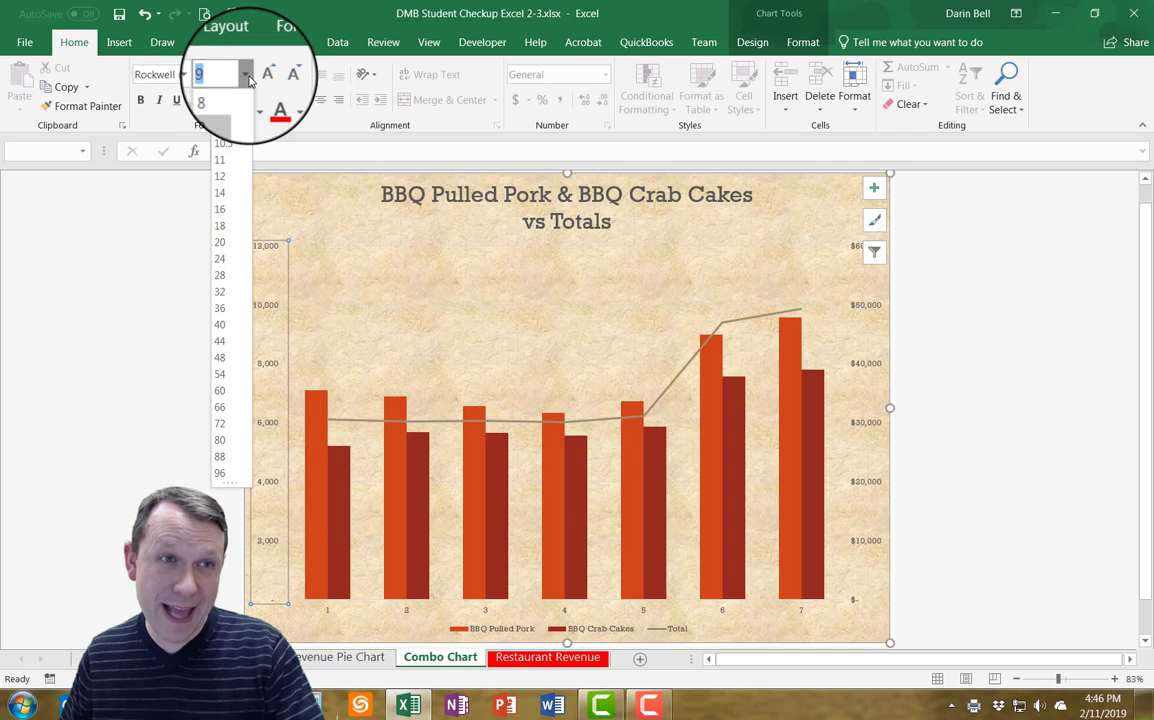
left_click(220, 193)
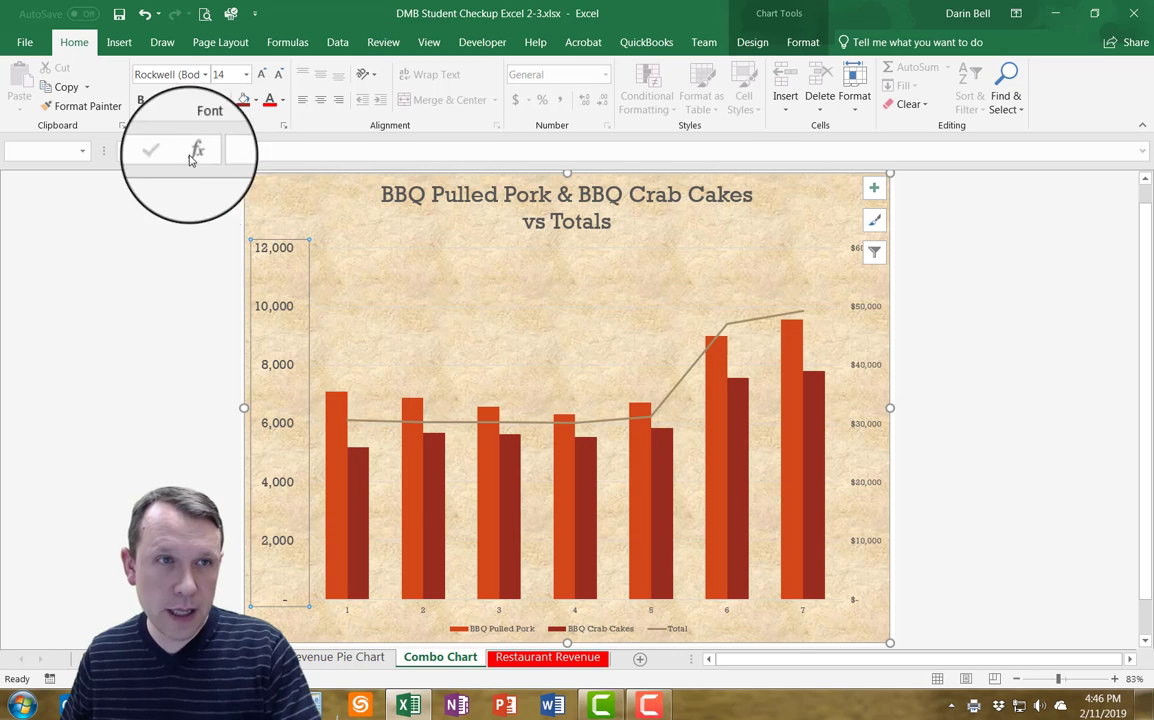
left_click(140, 100)
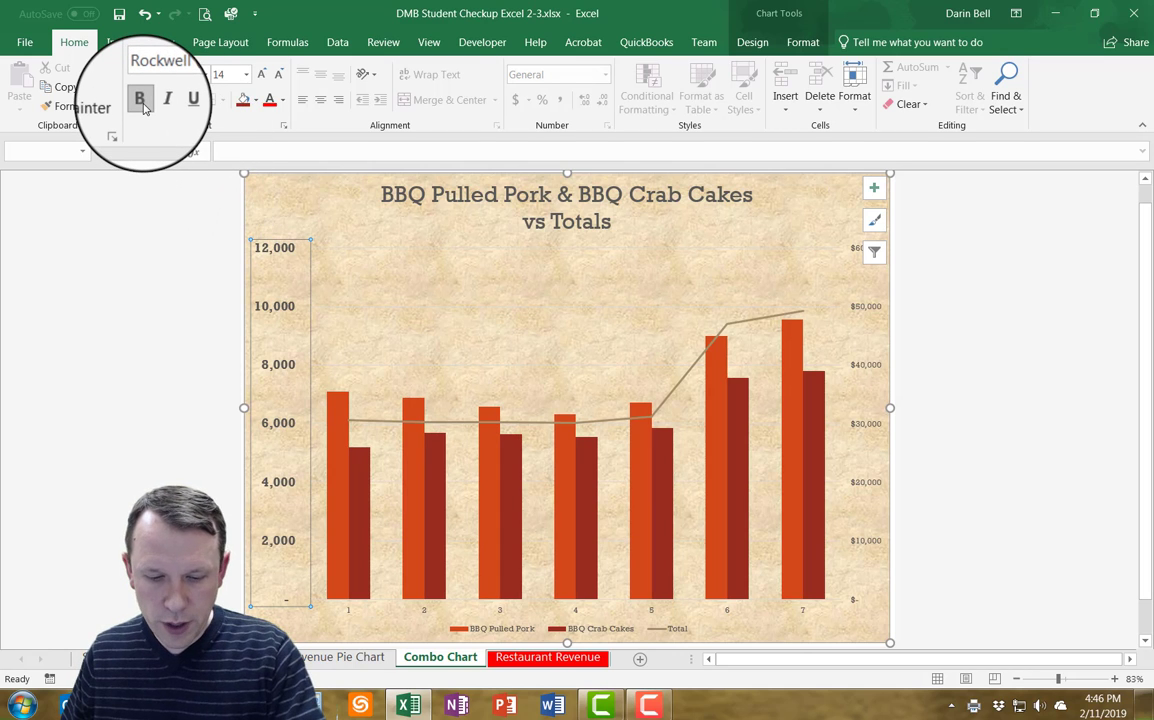
Apply the Accounting number format with the $ symbol and 0 decimal places to the primary vertical axis.
right_click(292, 286)
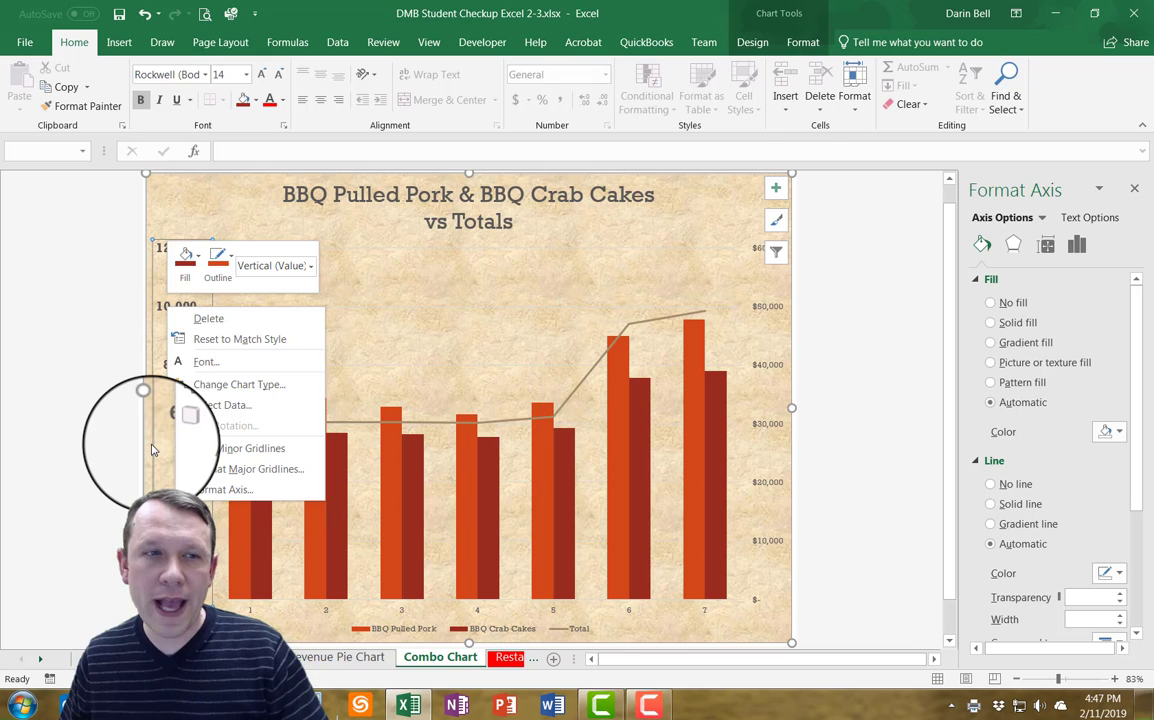
left_click(232, 490)
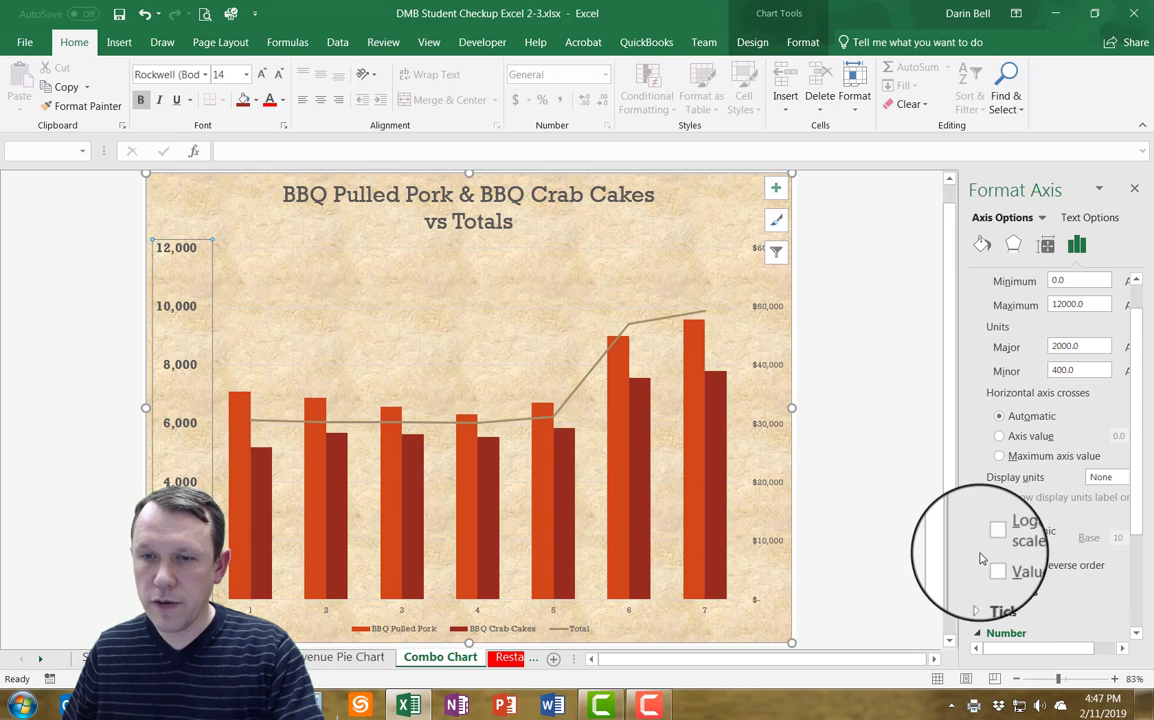
scroll(970, 530, "down", 3)
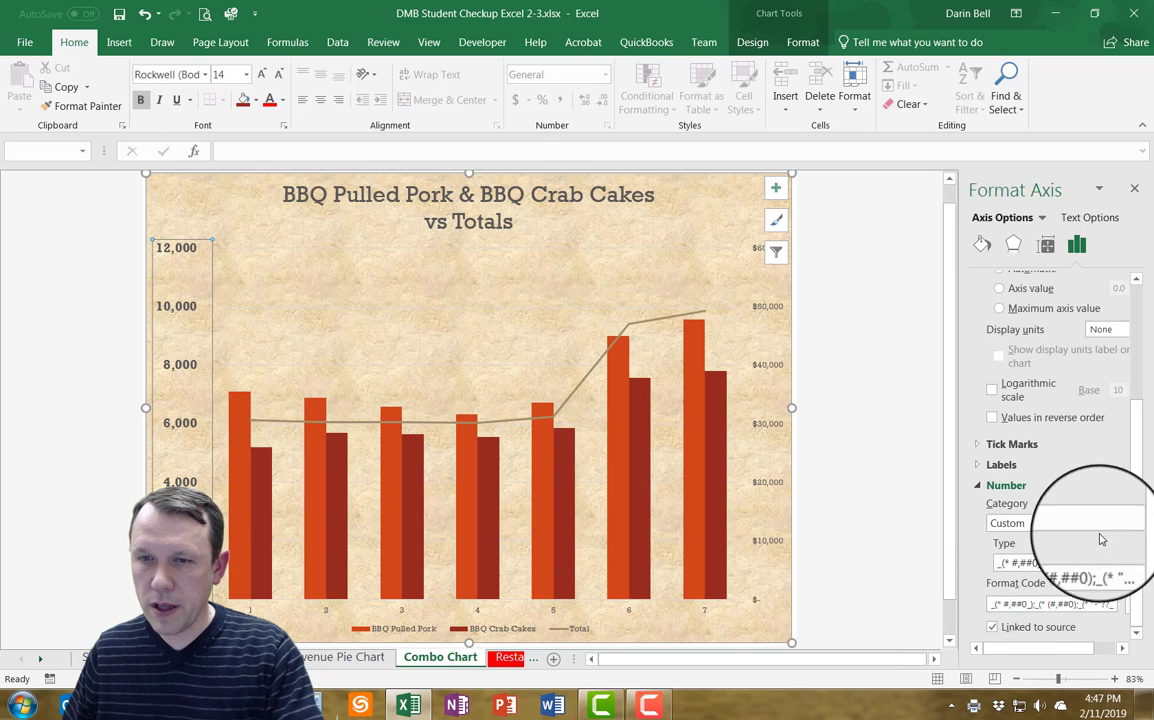
left_click(1108, 524)
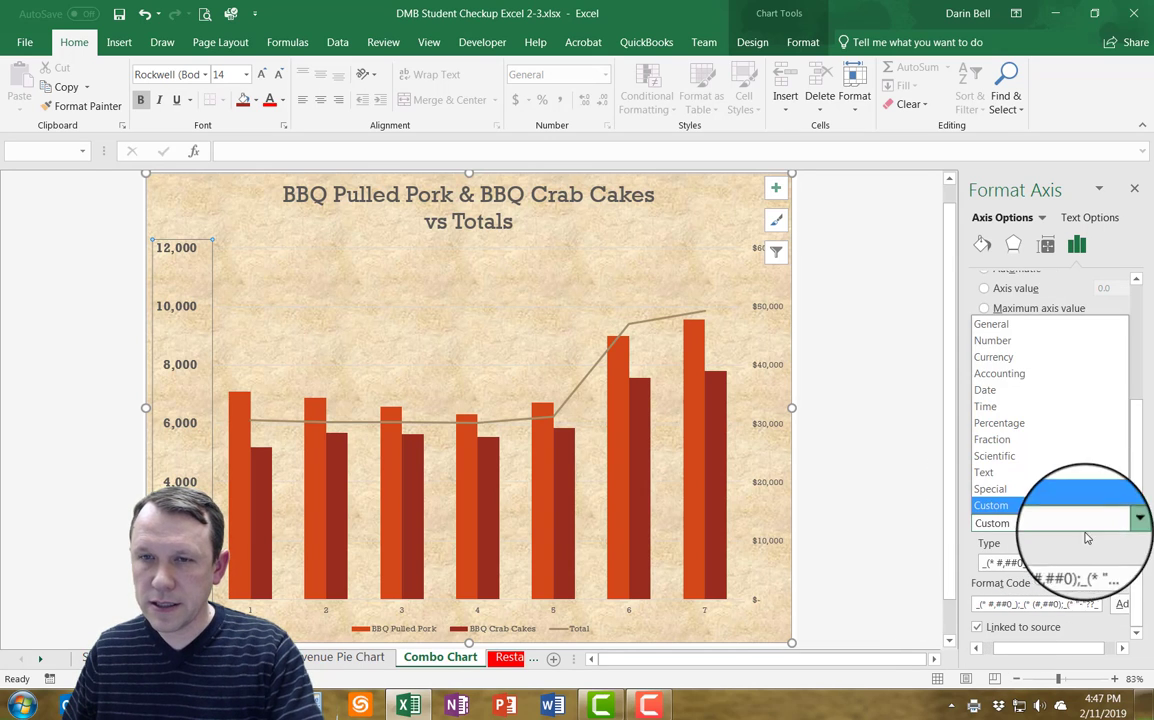
left_click(1020, 378)
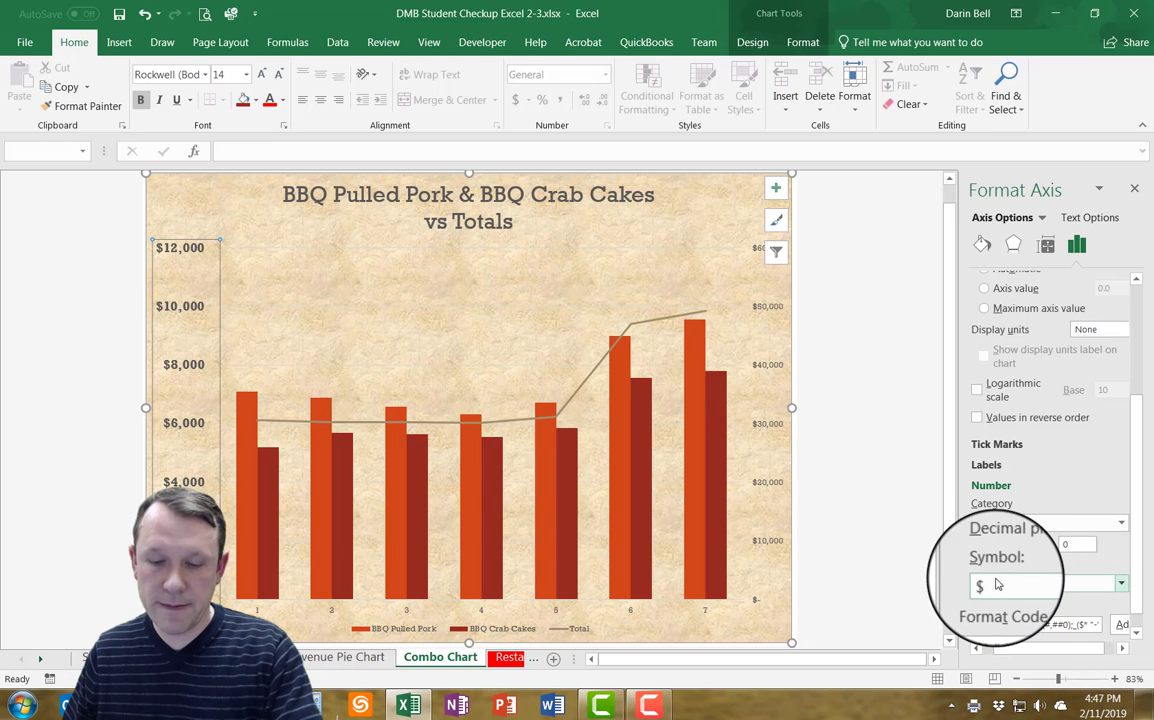
Format the secondary vertical axis labels in bold with font size 14.
left_click(775, 370)
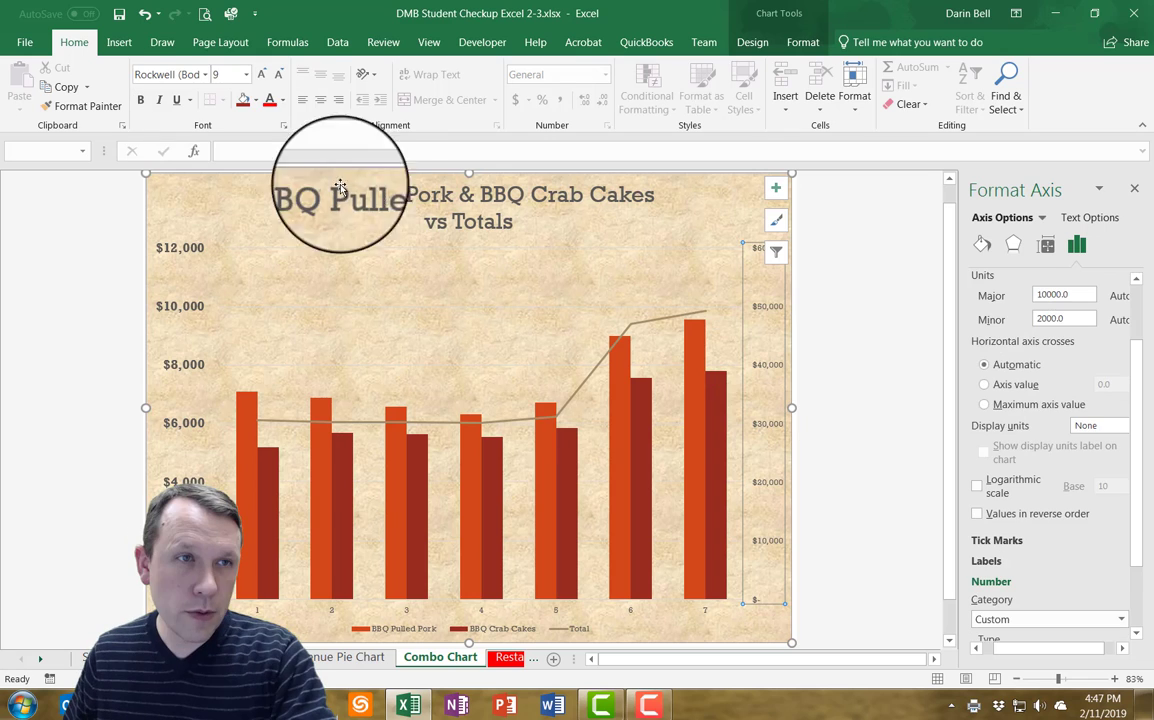
left_click(247, 76)
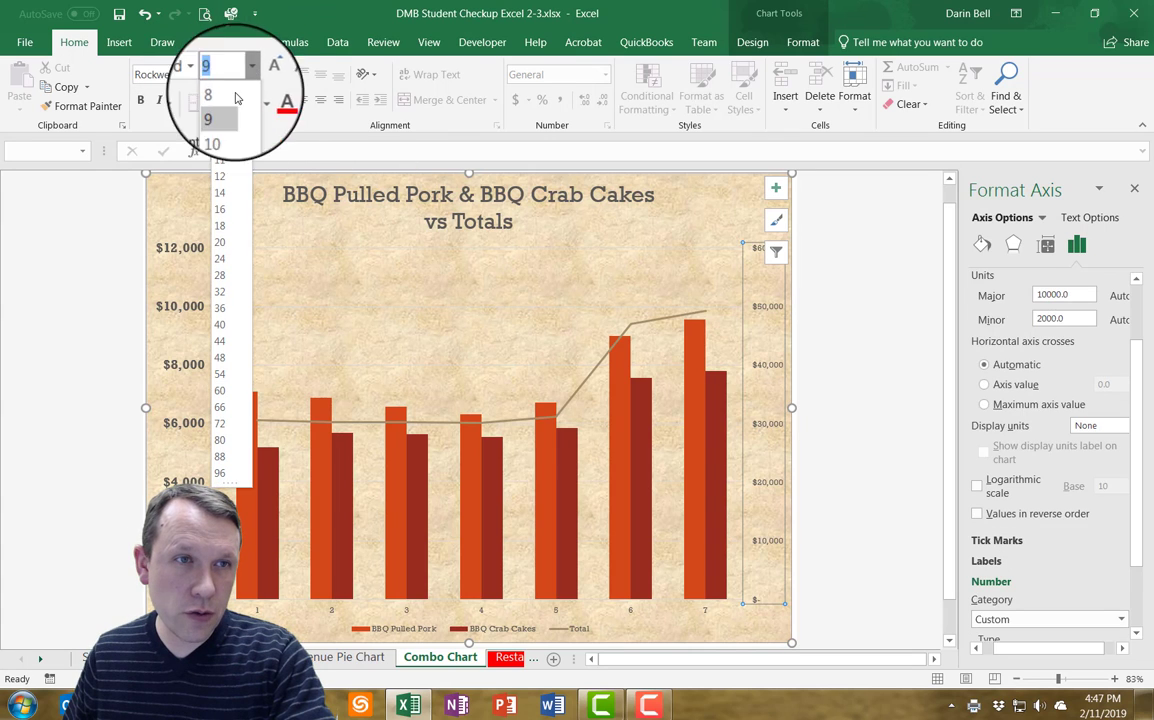
left_click(224, 193)
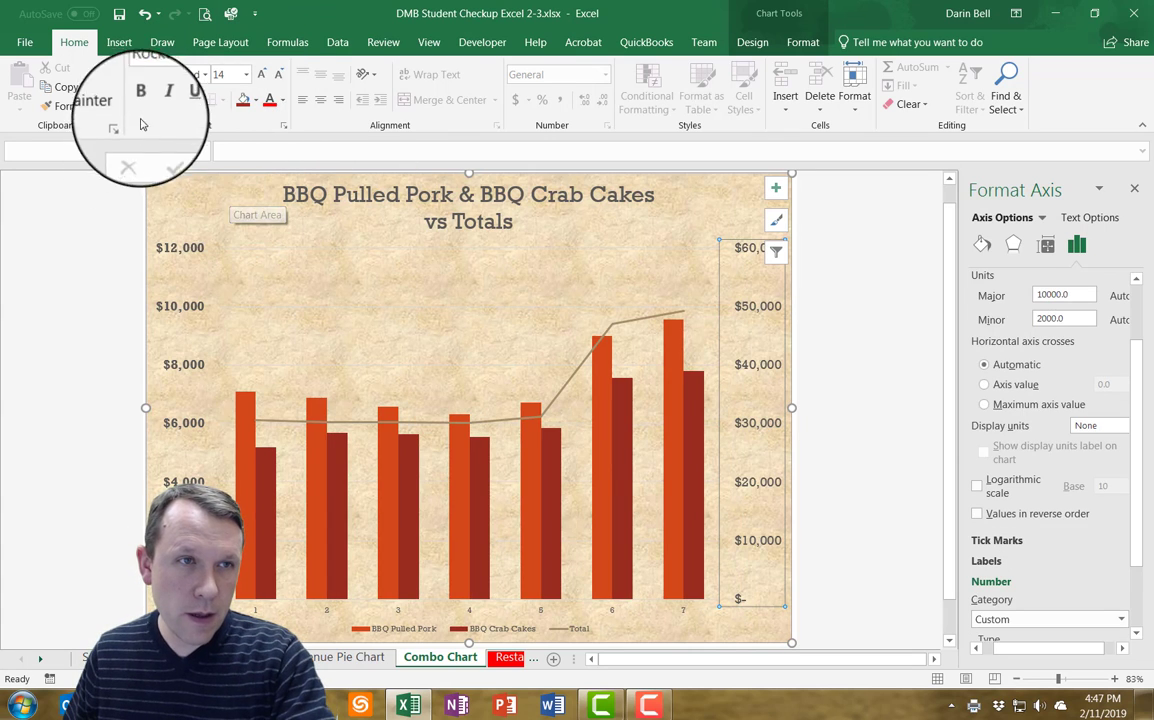
left_click(141, 100)
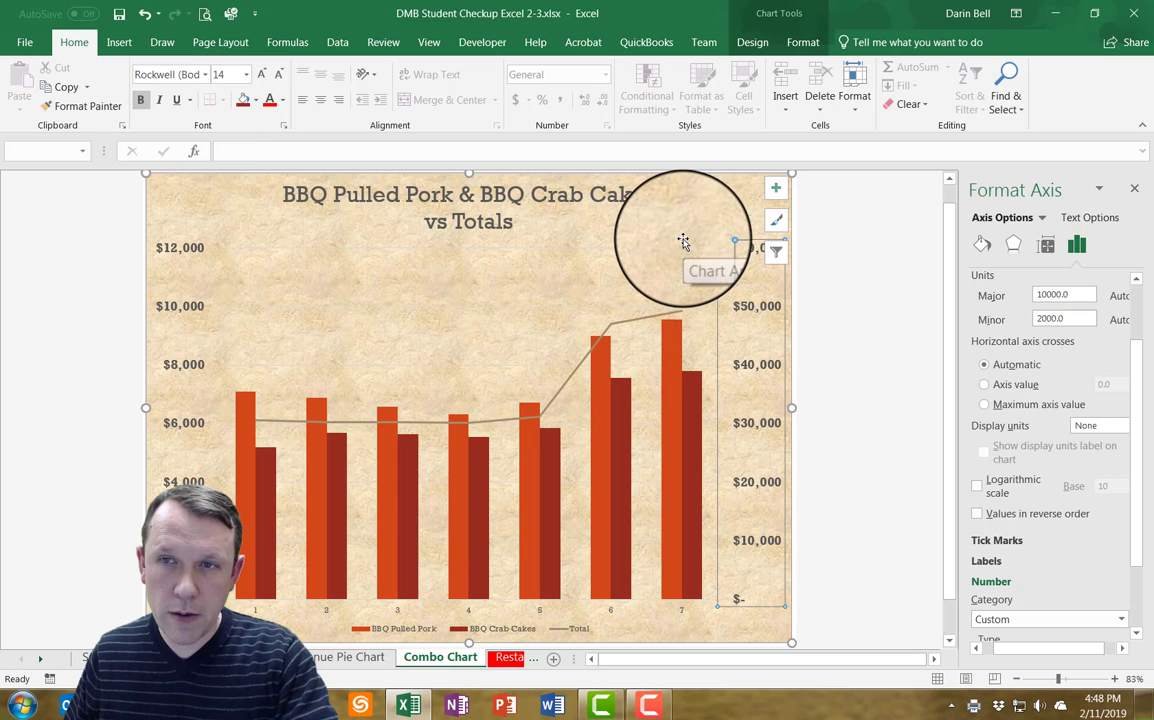
left_click(1136, 190)
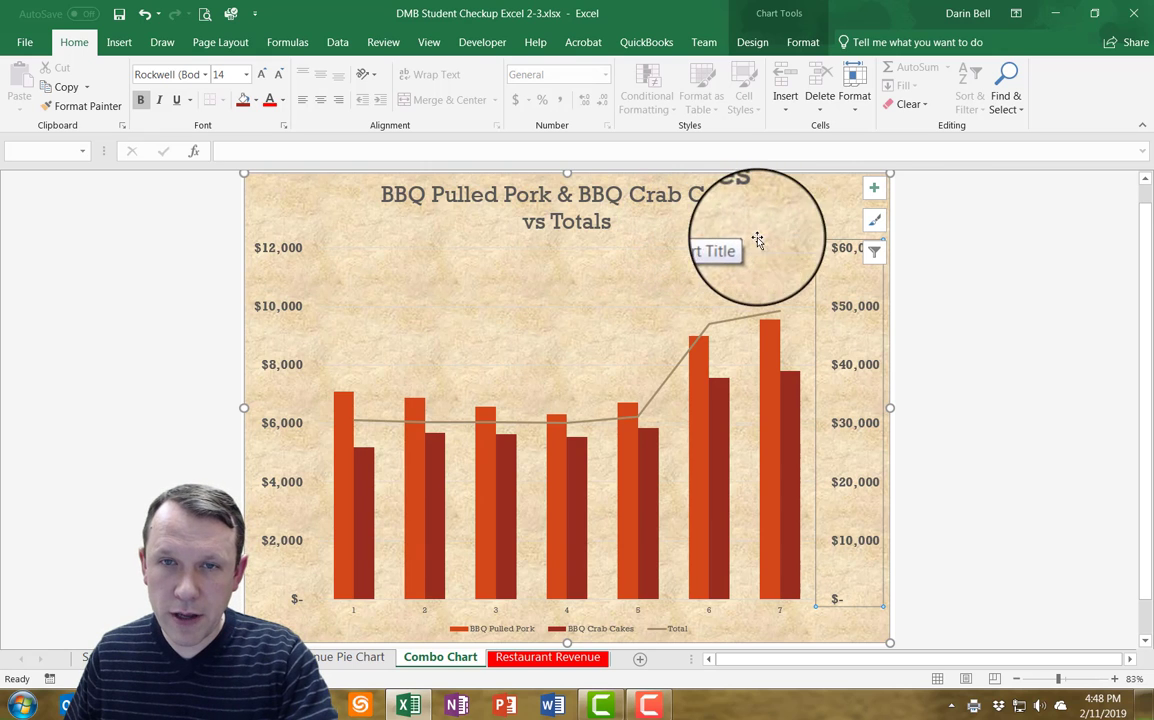
Give the combo chart's chart area a solid line border in black.
double_click(747, 232)
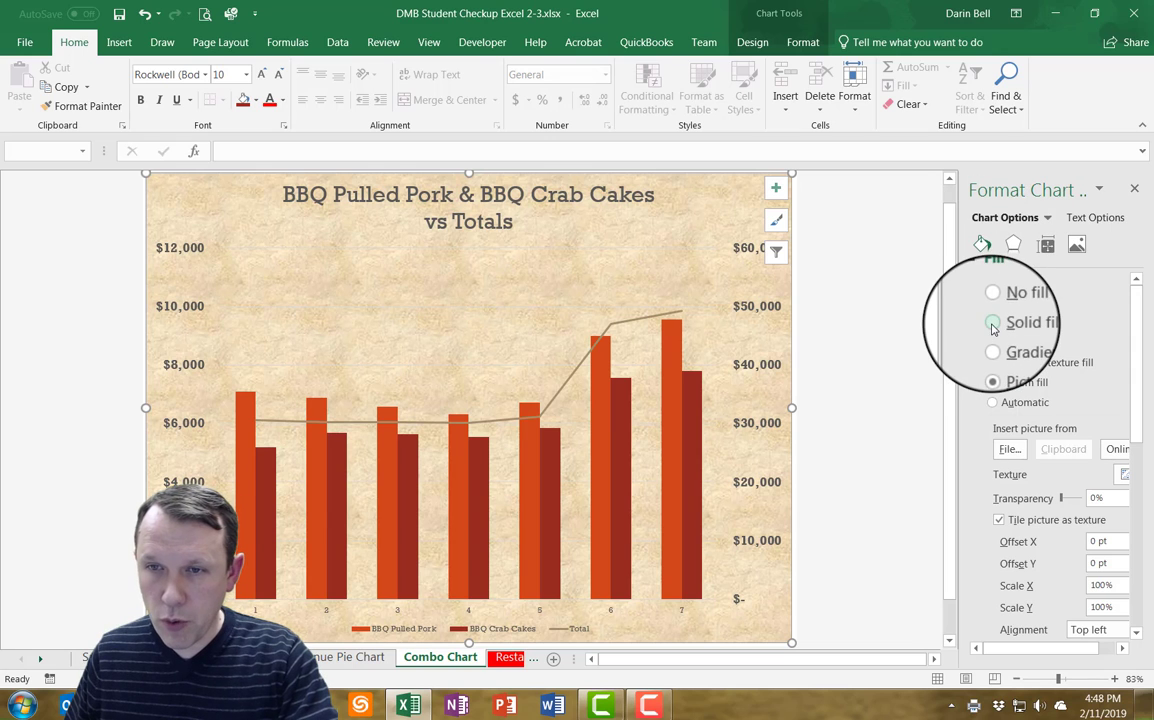
scroll(995, 400, "down", 5)
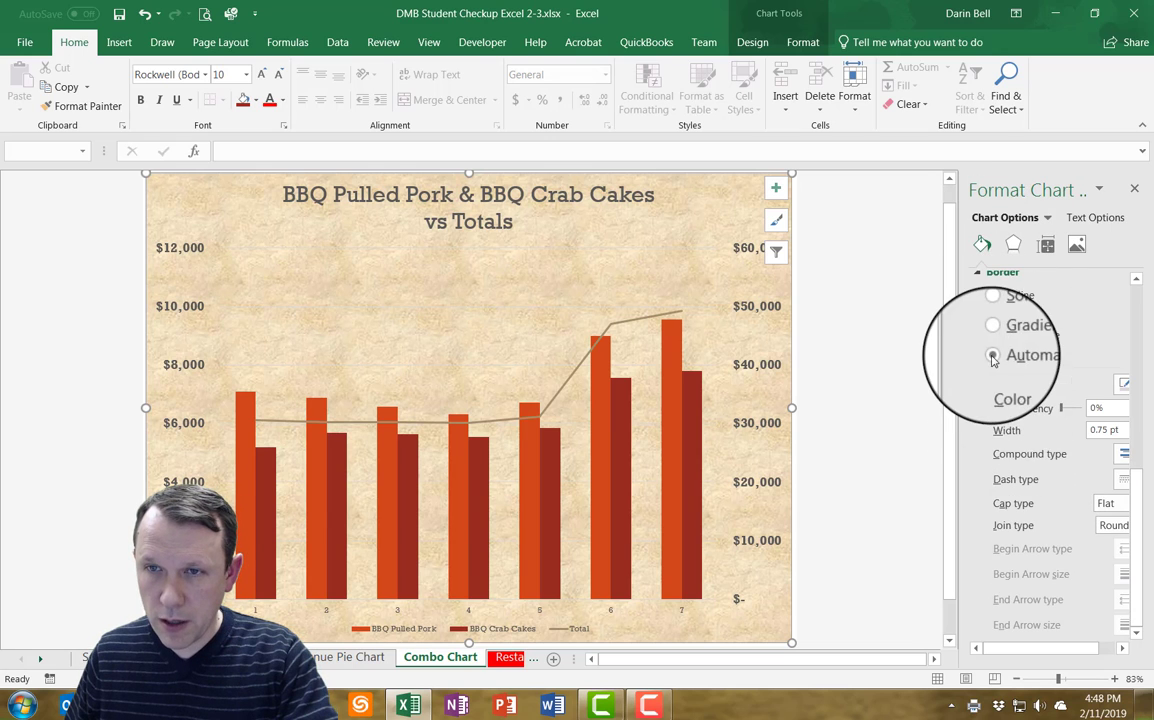
scroll(1000, 345, "up", 2)
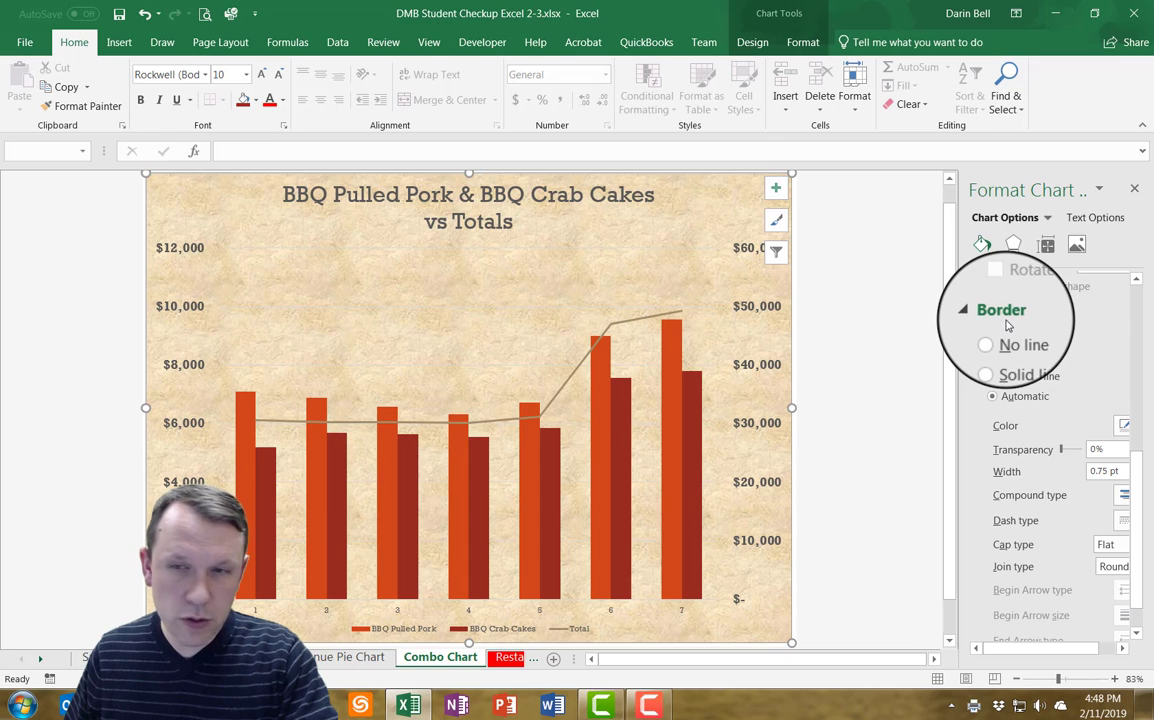
left_click(995, 356)
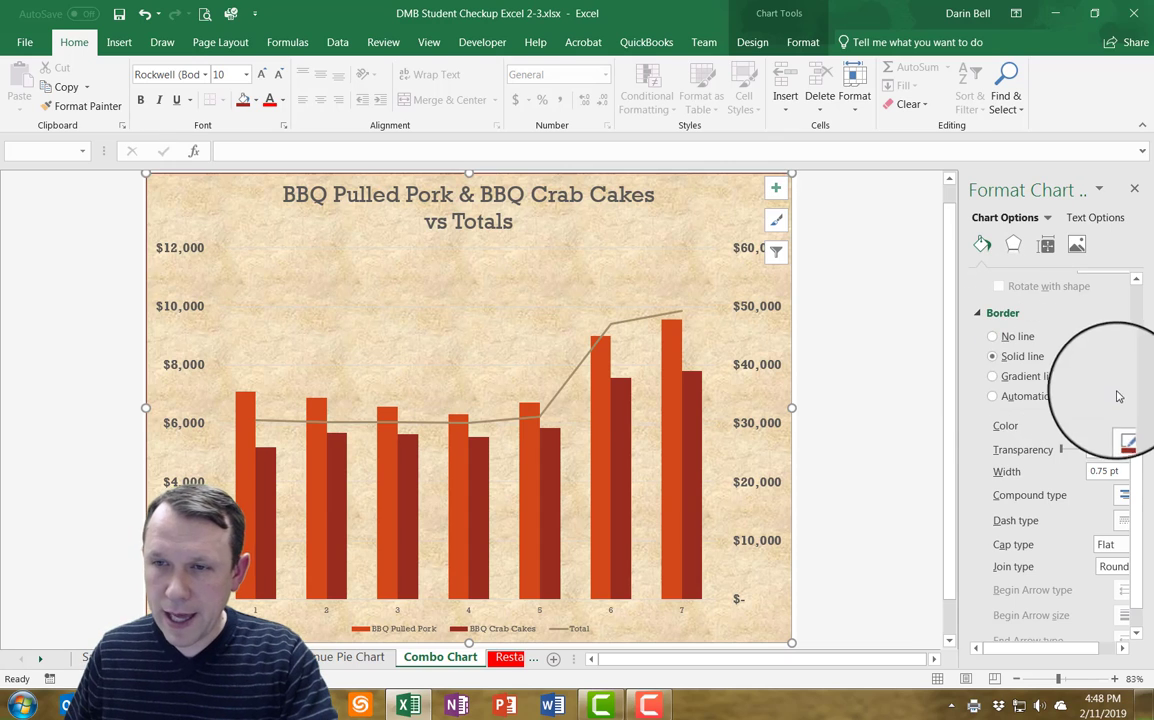
scroll(1080, 445, "right", 1)
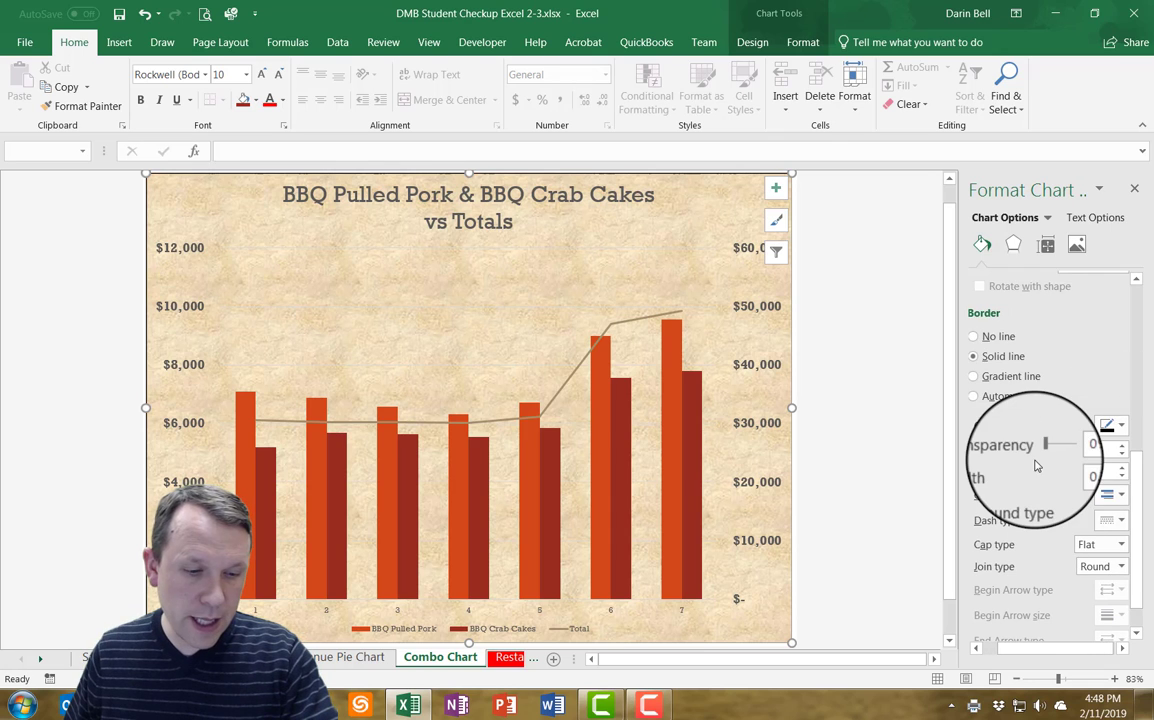
left_click(1134, 188)
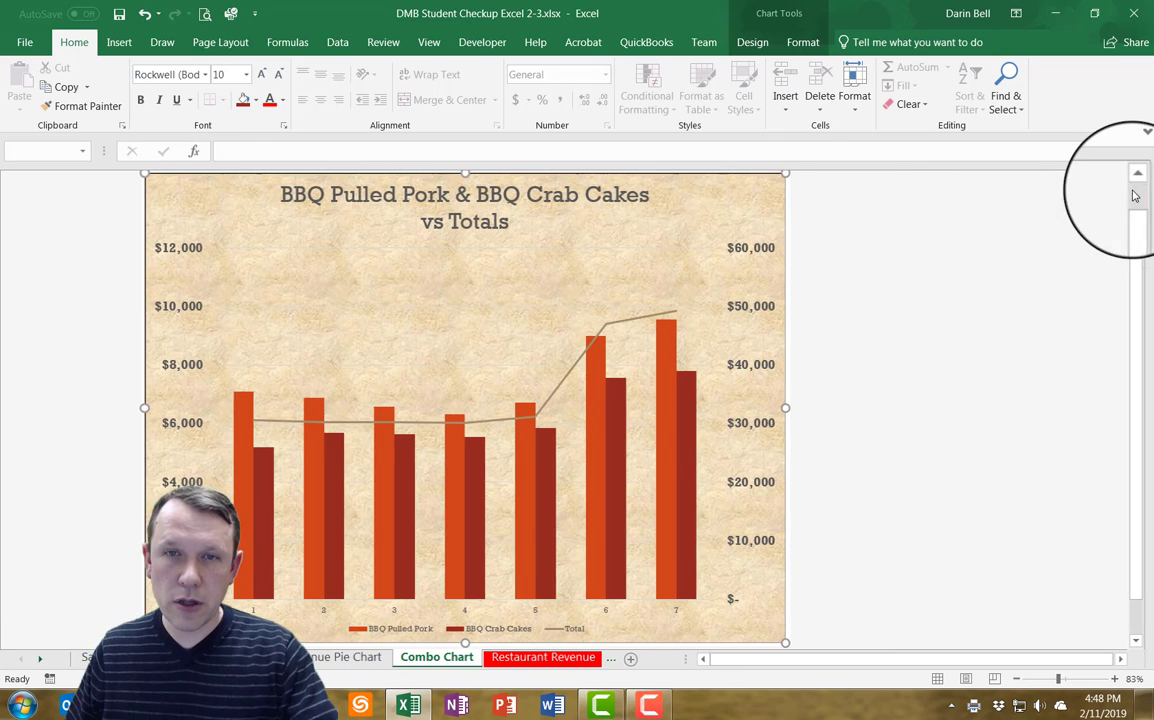